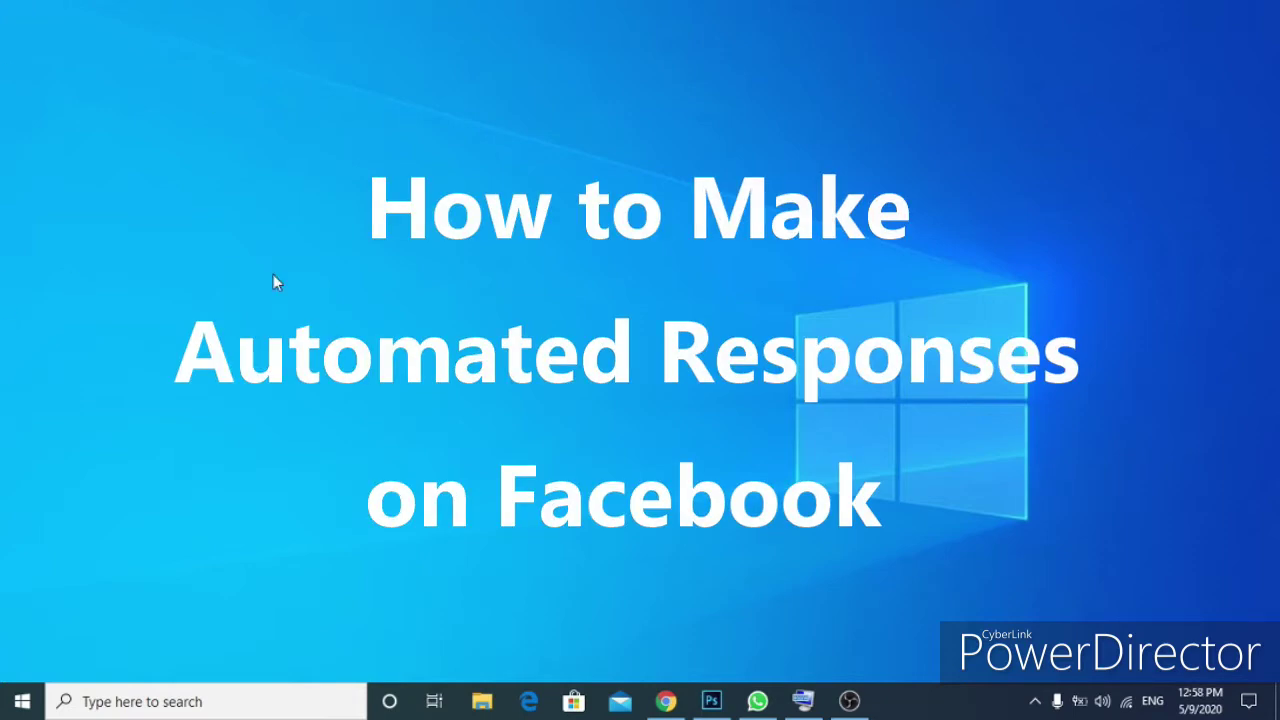
- Switch to Chrome and open the Messaging settings of the Packed Meals & Food Tray 2GO page
click(662, 701)
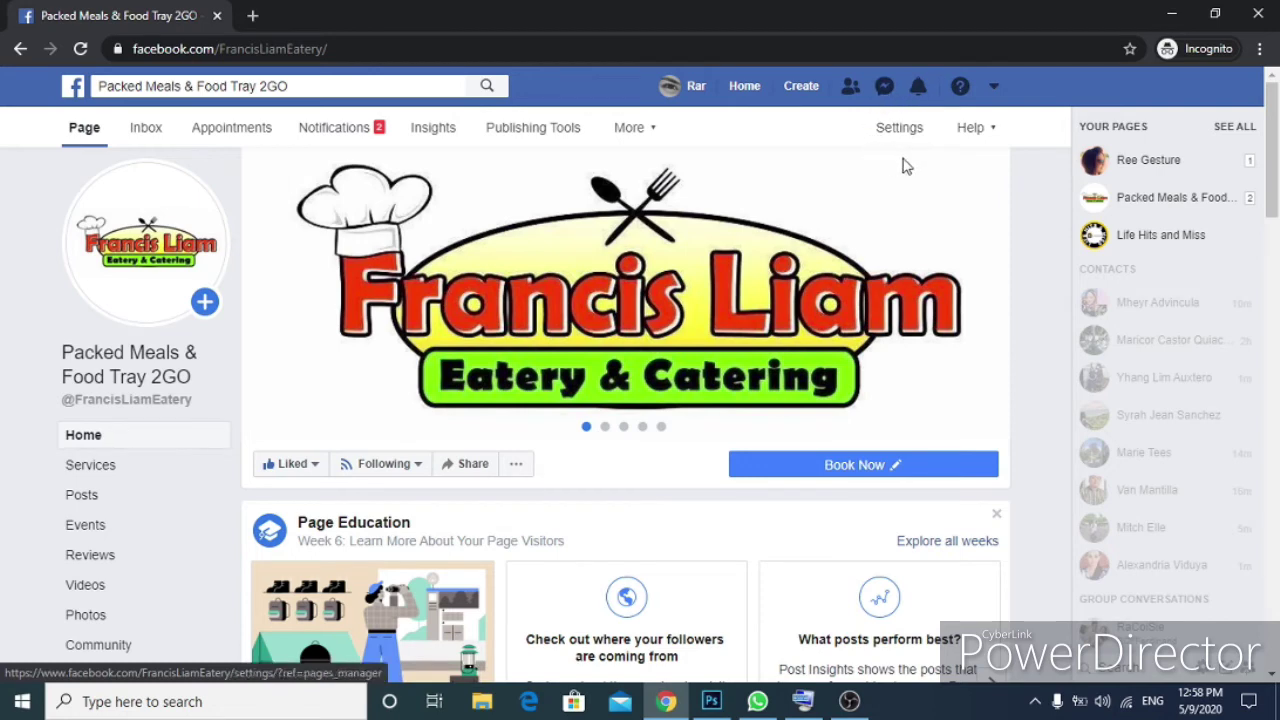
click(896, 129)
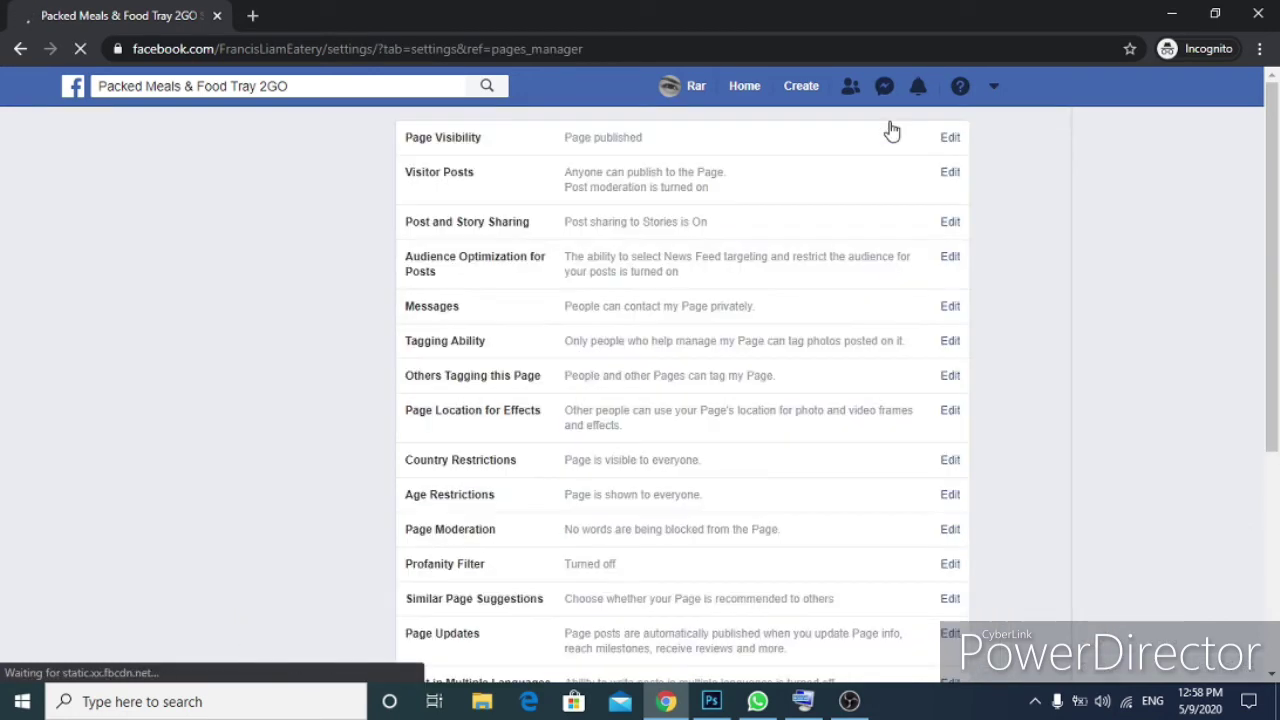
scroll(746, 329, down, 1)
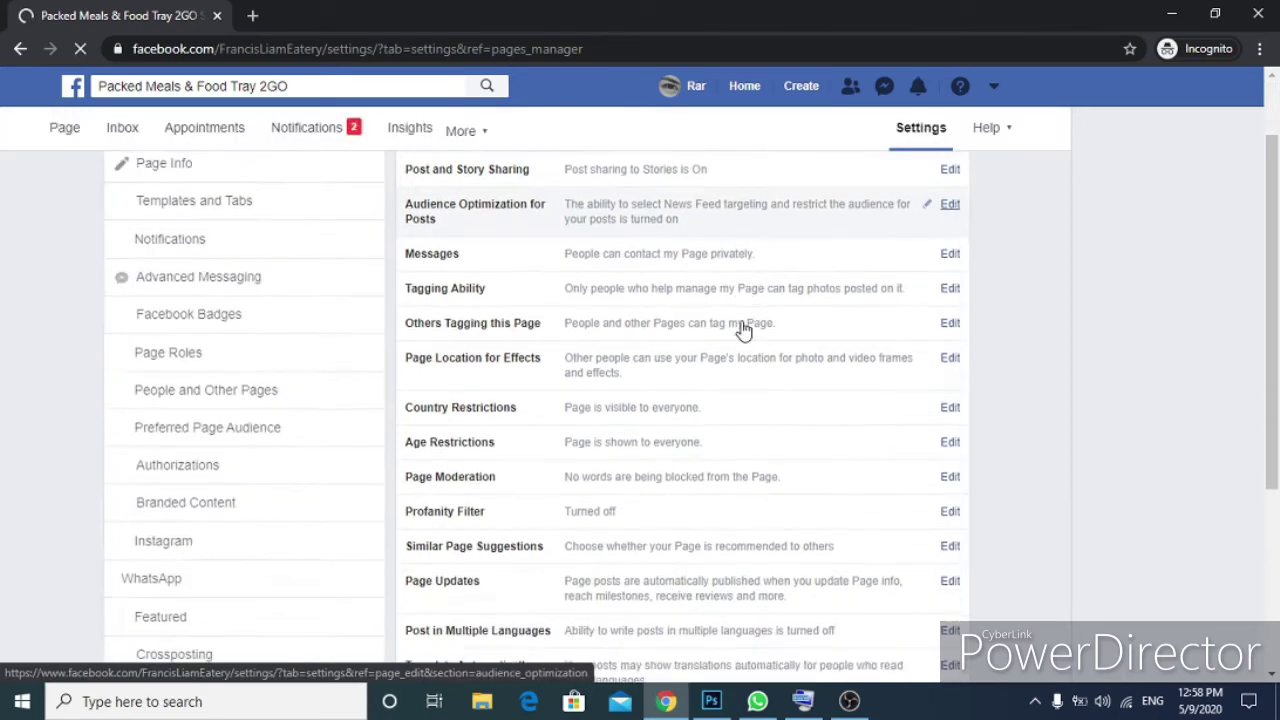
scroll(743, 330, down, 2)
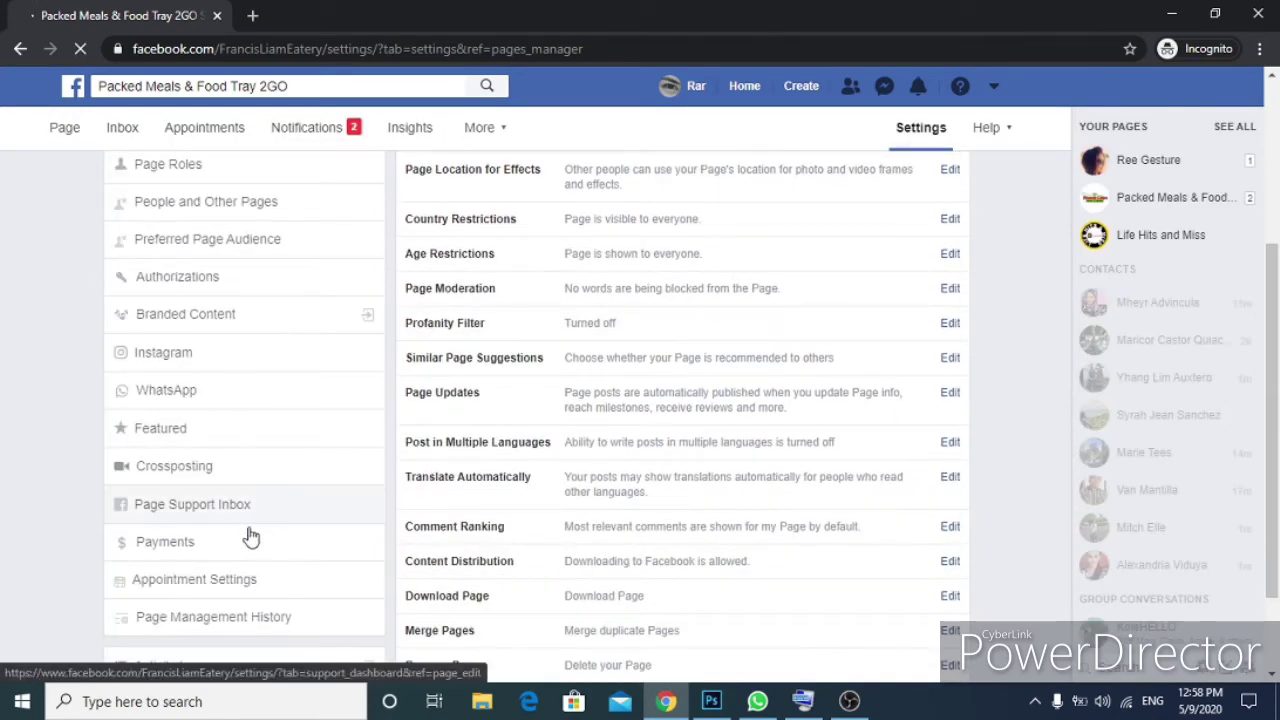
scroll(232, 297, down, 2)
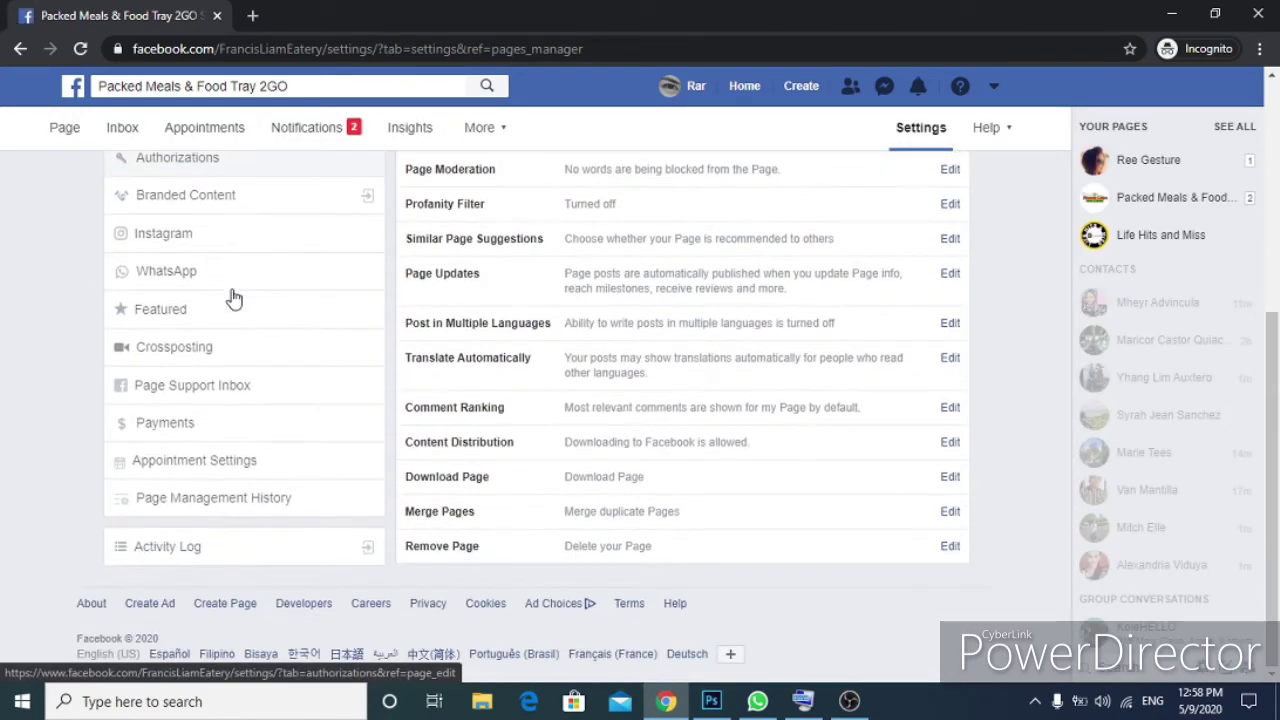
scroll(229, 294, up, 5)
click(175, 228)
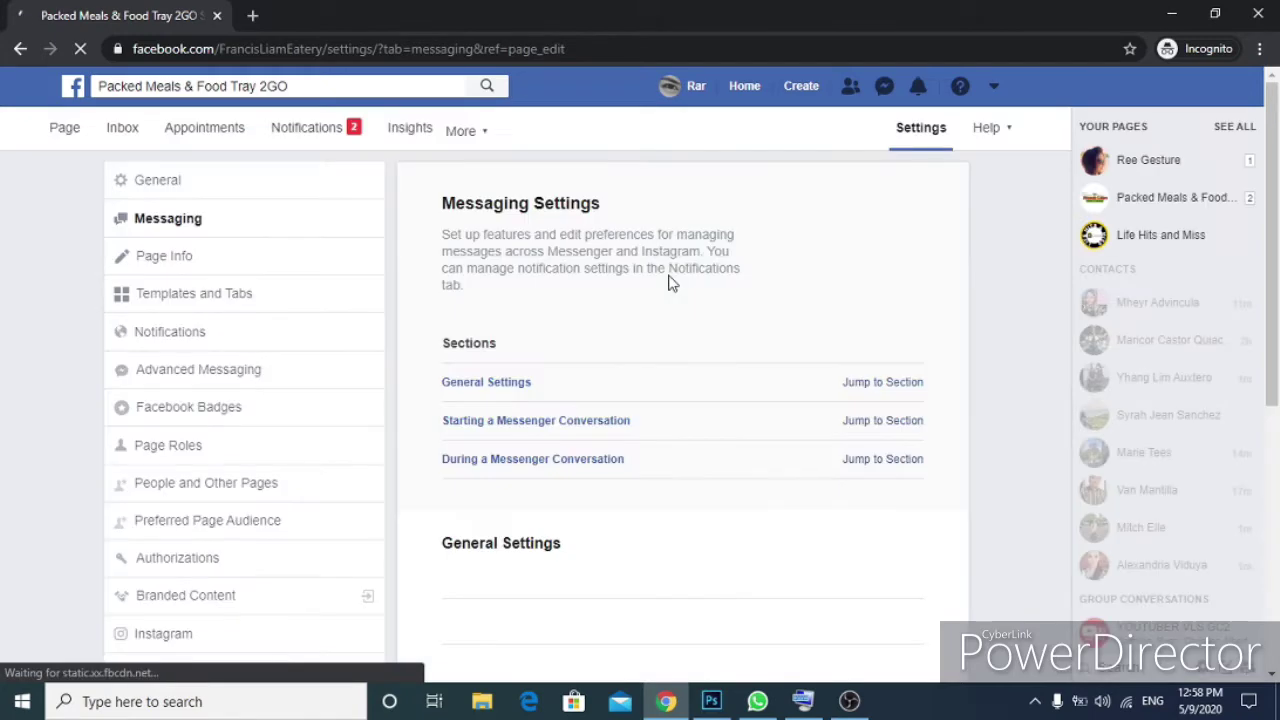
- Open the automated responses setup under During a Messenger Conversation
scroll(715, 425, down, 3)
scroll(715, 425, down, 7)
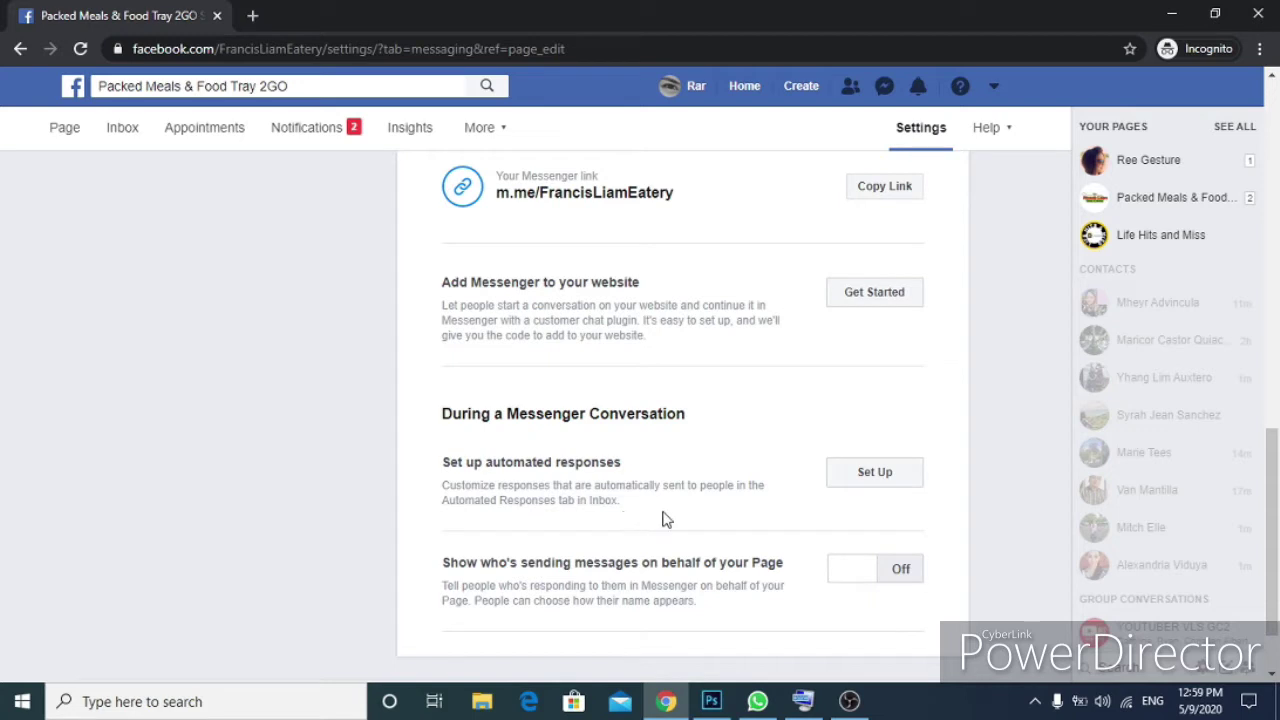
drag(665, 513, 437, 498)
click(437, 498)
triple_click(443, 485)
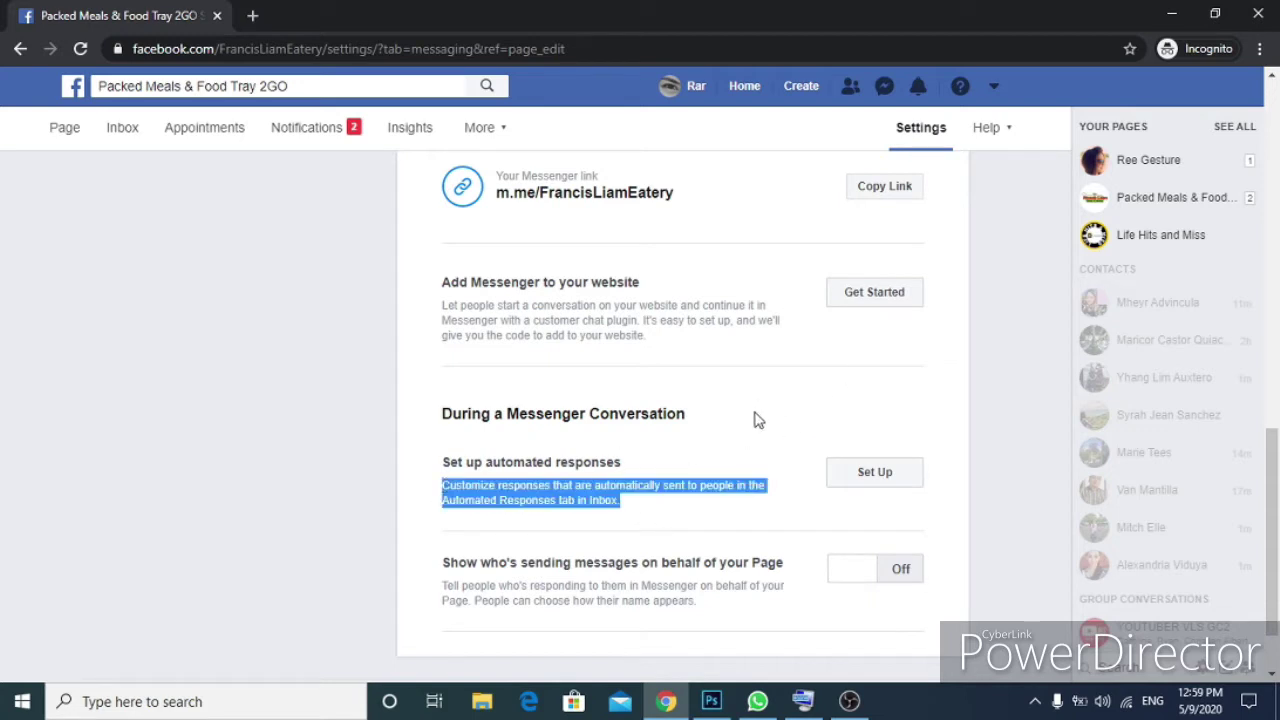
click(876, 473)
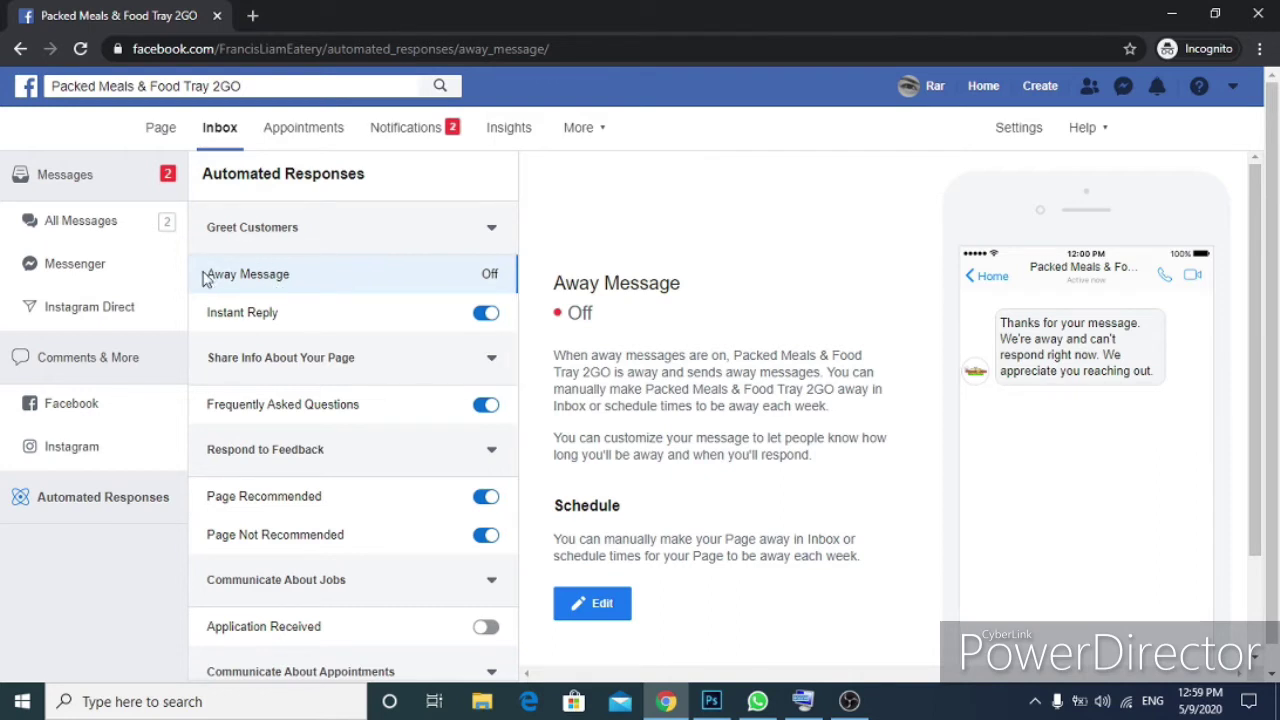
- Examine the automated response categories, from Greet Customers to Communicate About Appointments, and the Away Message details
drag(203, 172, 371, 172)
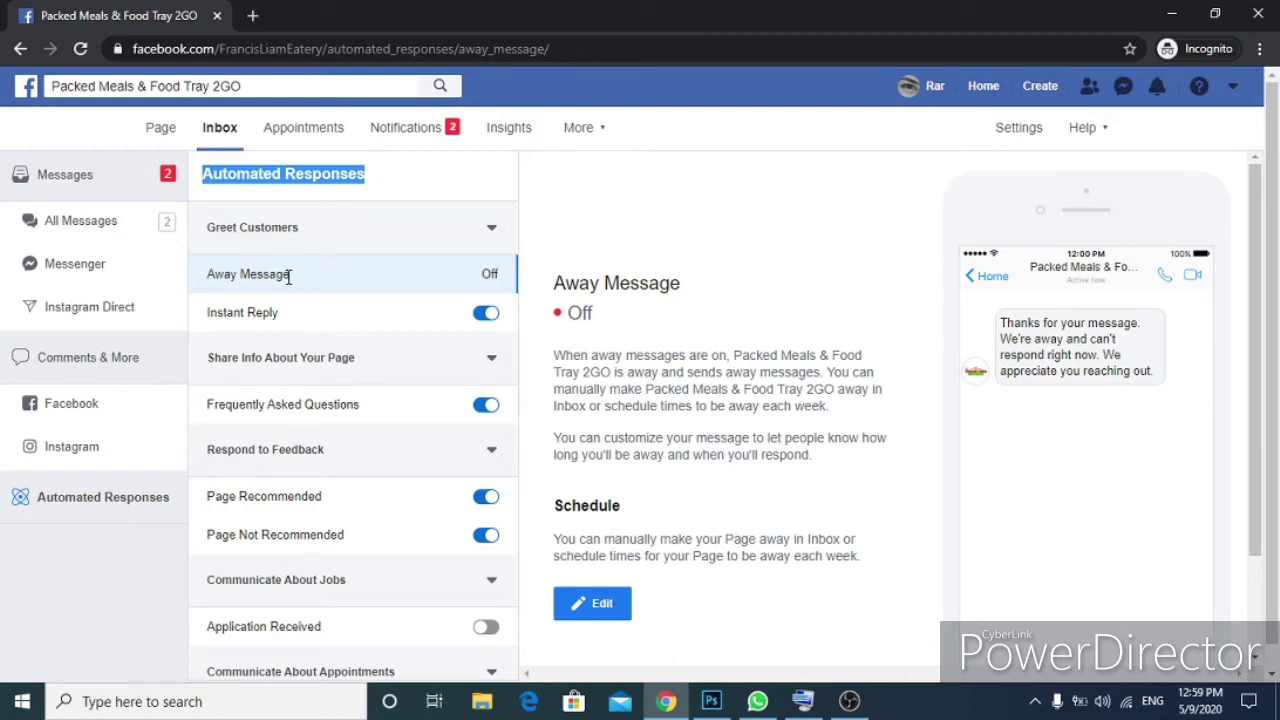
drag(541, 288, 607, 283)
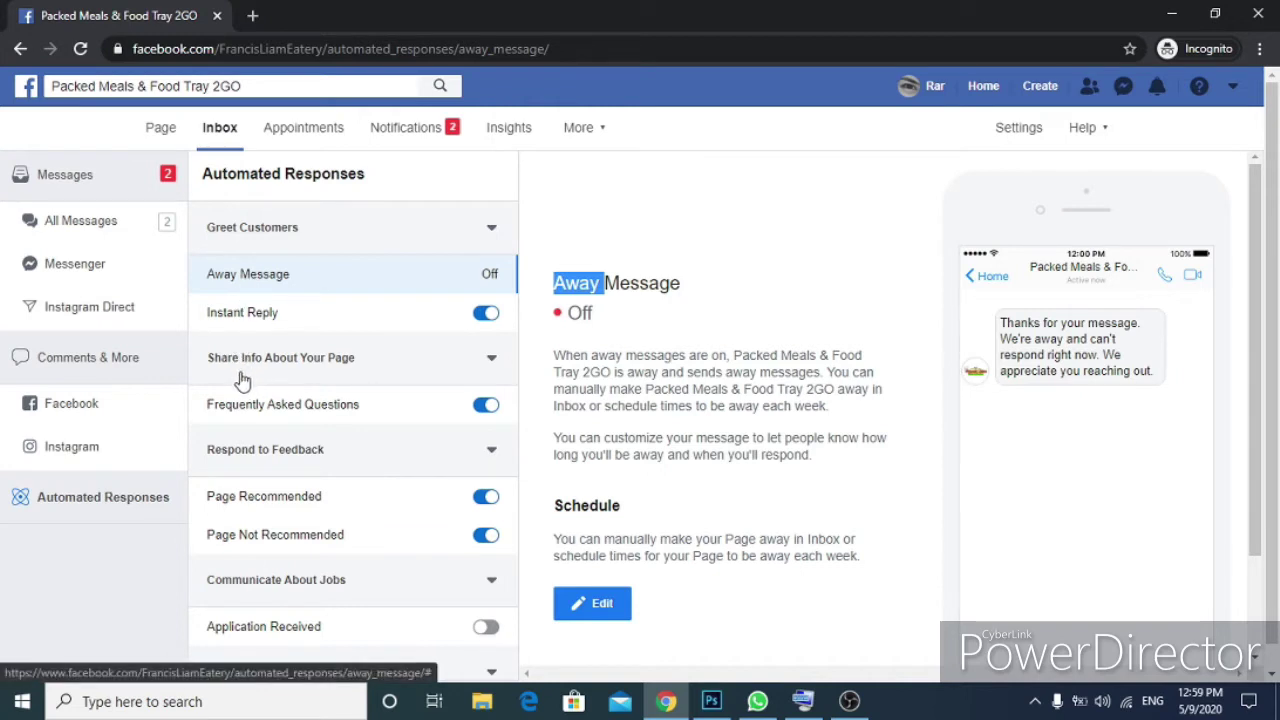
click(208, 362)
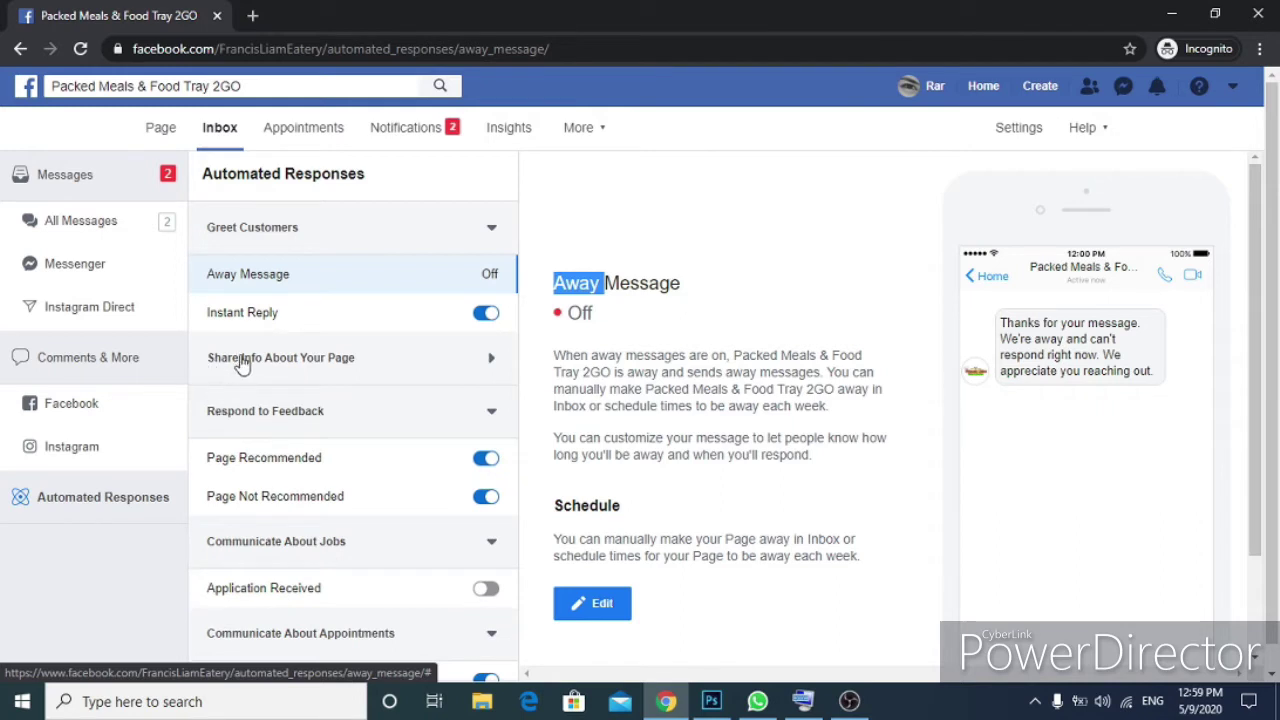
click(239, 362)
click(248, 460)
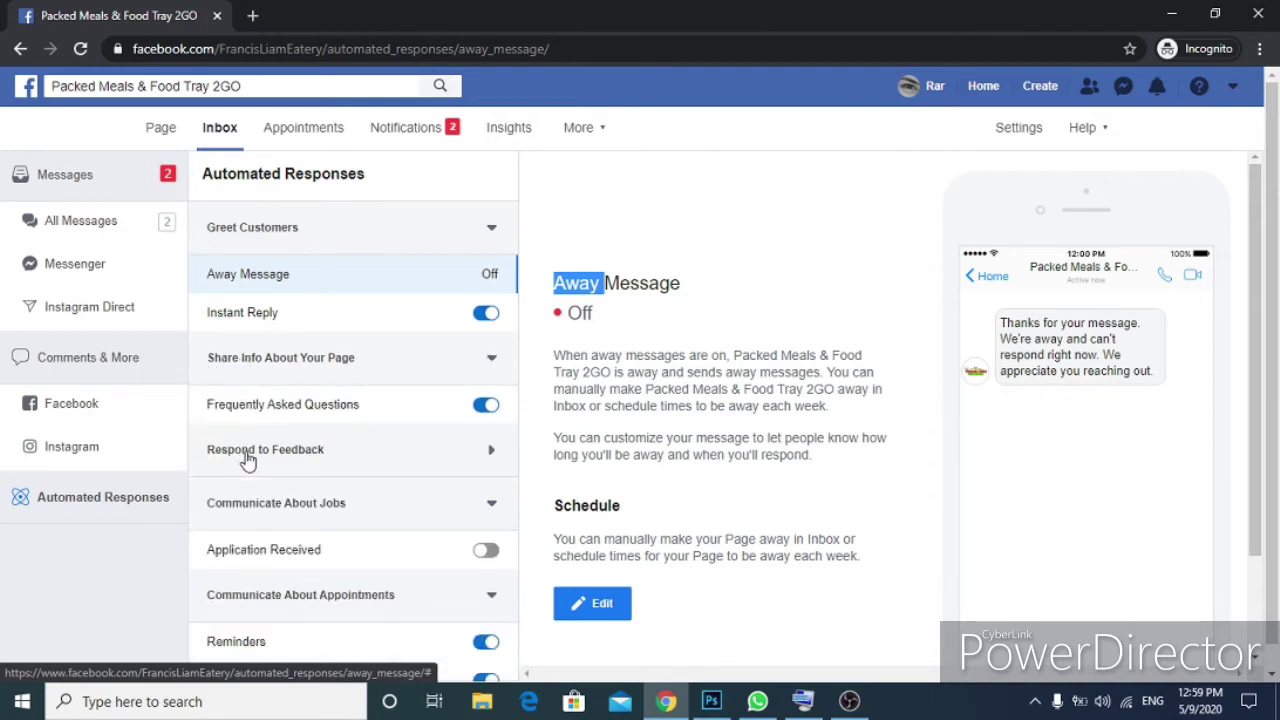
click(248, 456)
scroll(443, 420, down, 2)
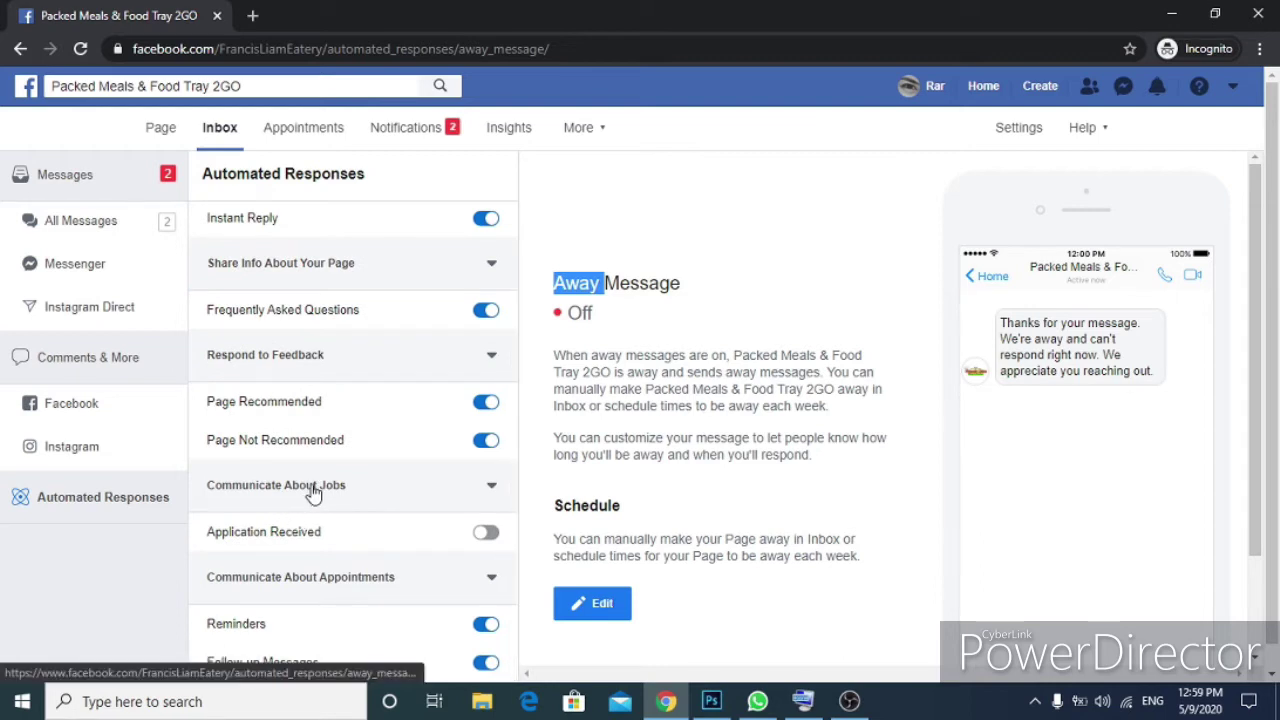
scroll(591, 450, down, 2)
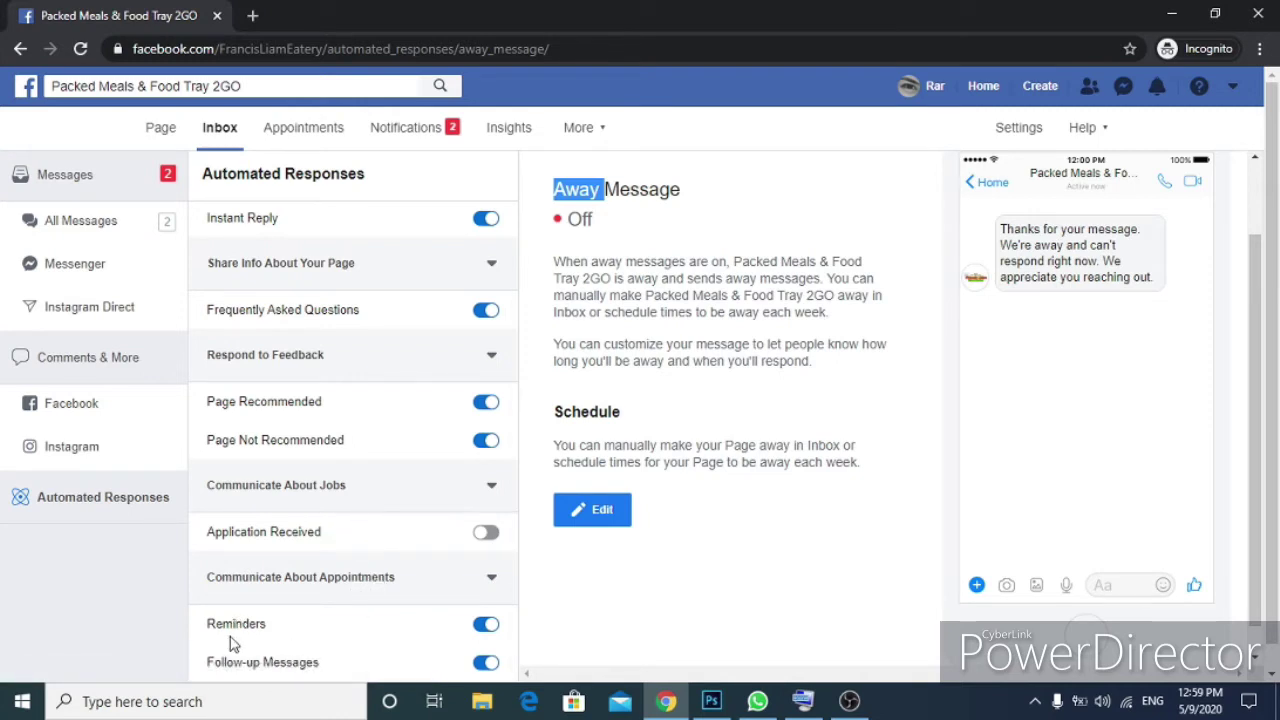
scroll(483, 447, up, 1)
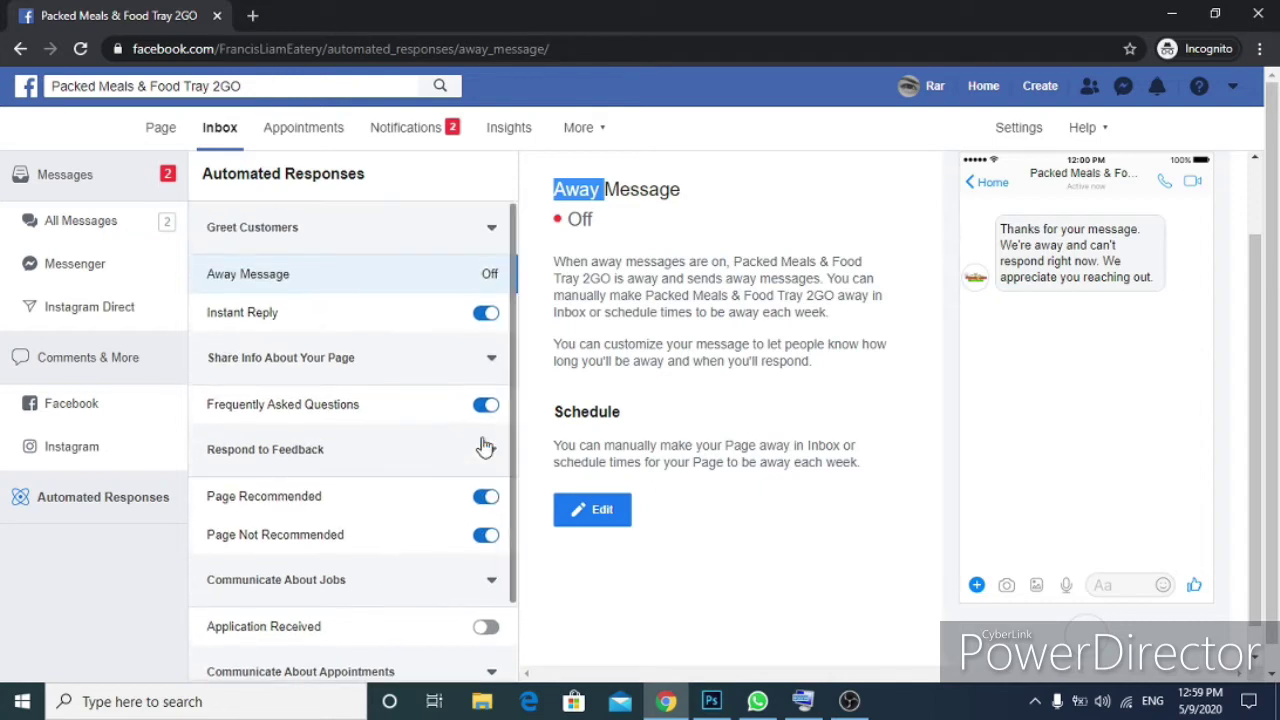
scroll(630, 385, up, 1)
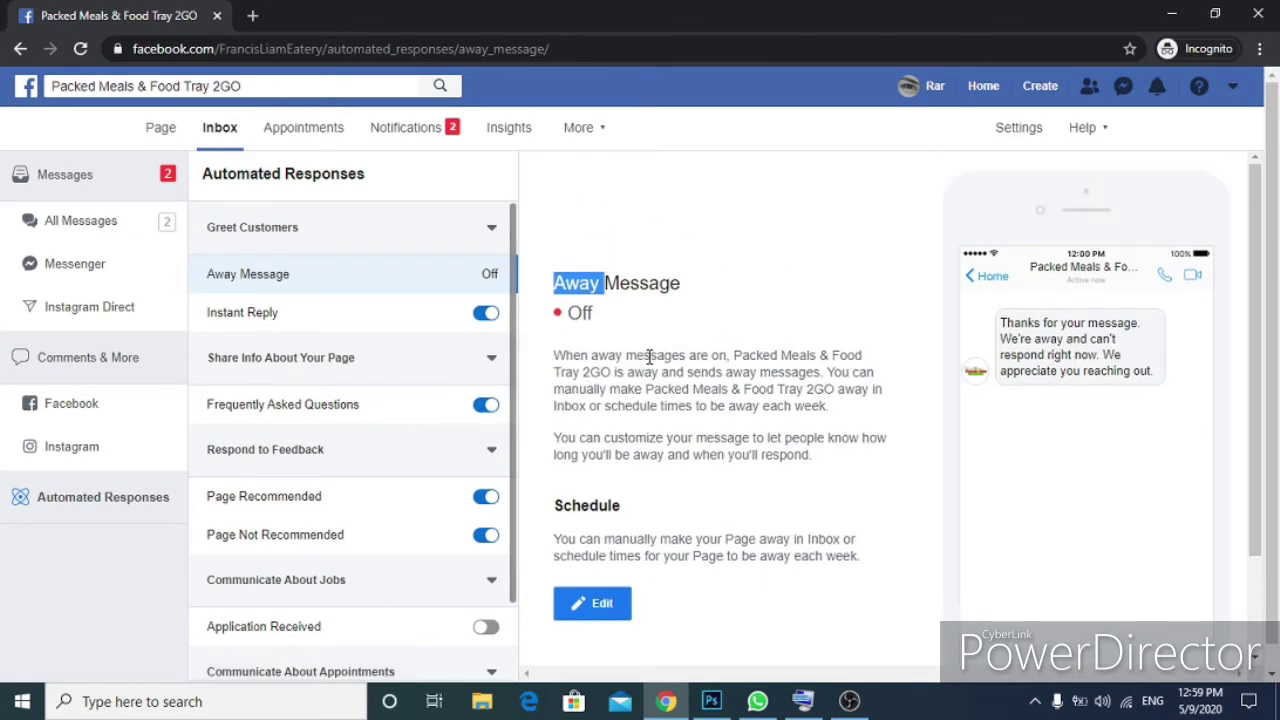
click(814, 305)
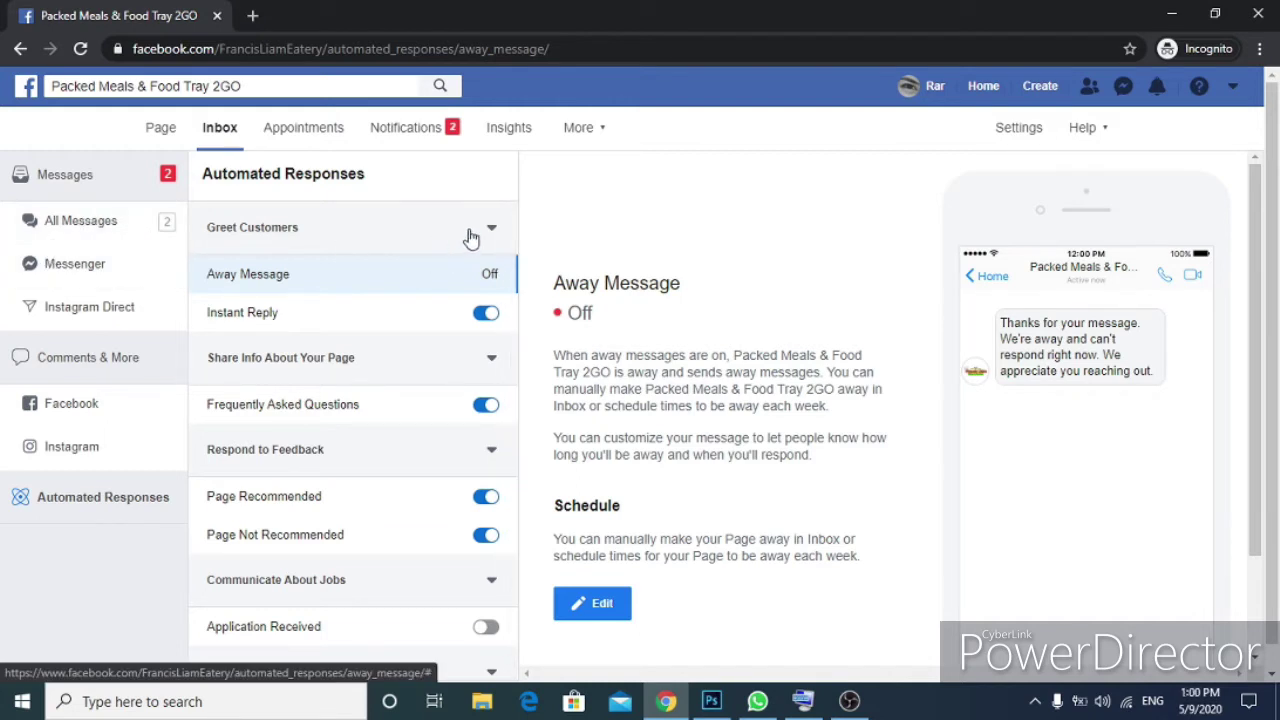
- Open the Frequently Asked Questions response and examine its description and the suggested questions in the phone preview
click(336, 402)
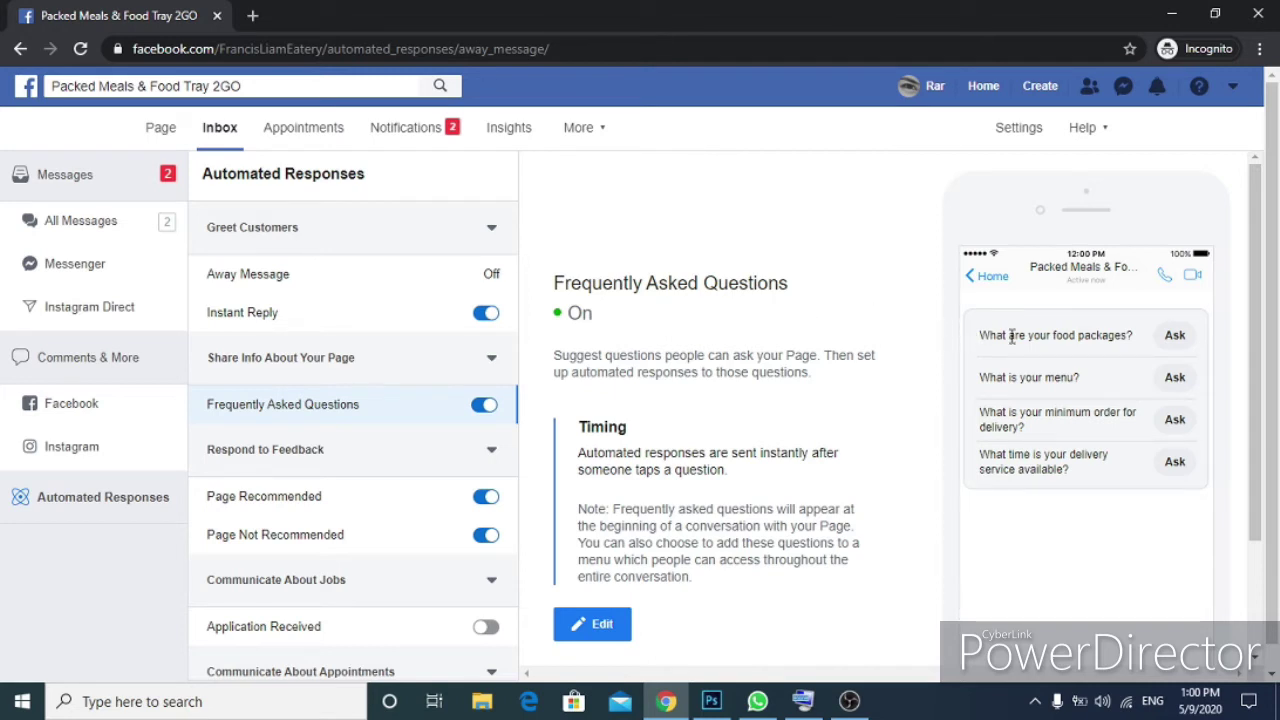
drag(548, 280, 798, 281)
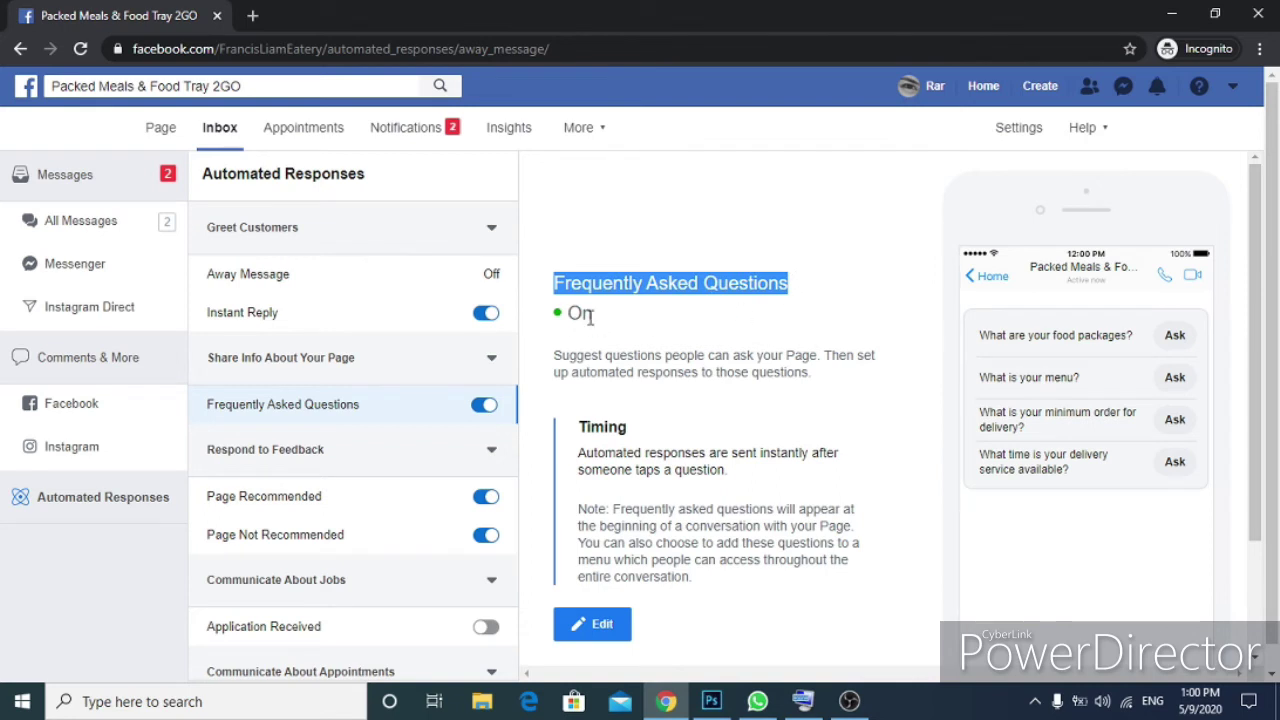
drag(590, 316, 557, 322)
click(585, 362)
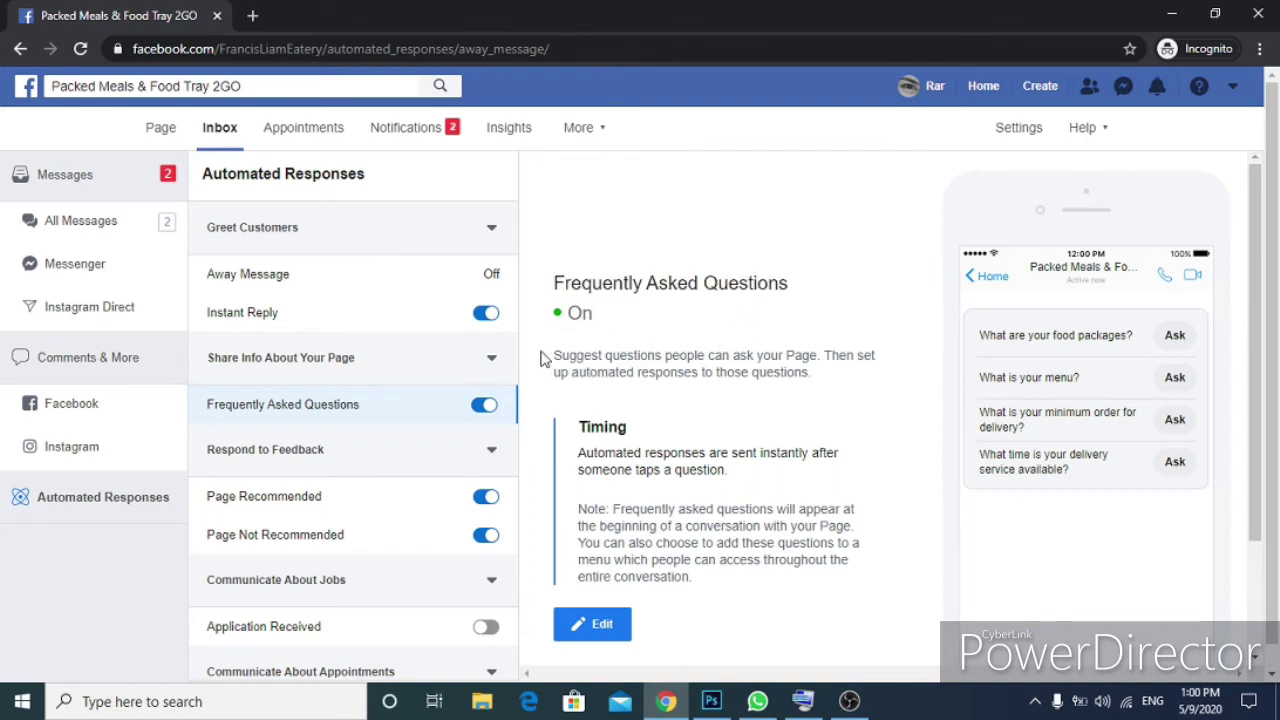
drag(566, 357, 705, 354)
click(686, 357)
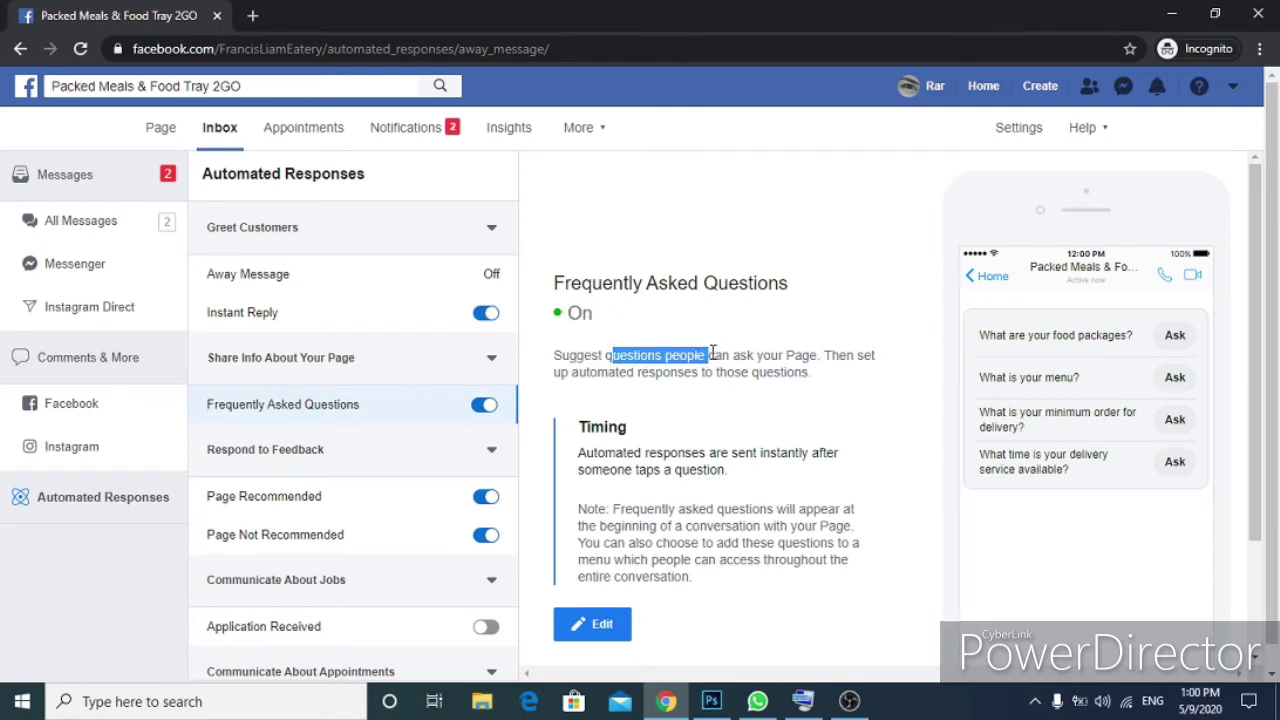
drag(712, 354, 898, 380)
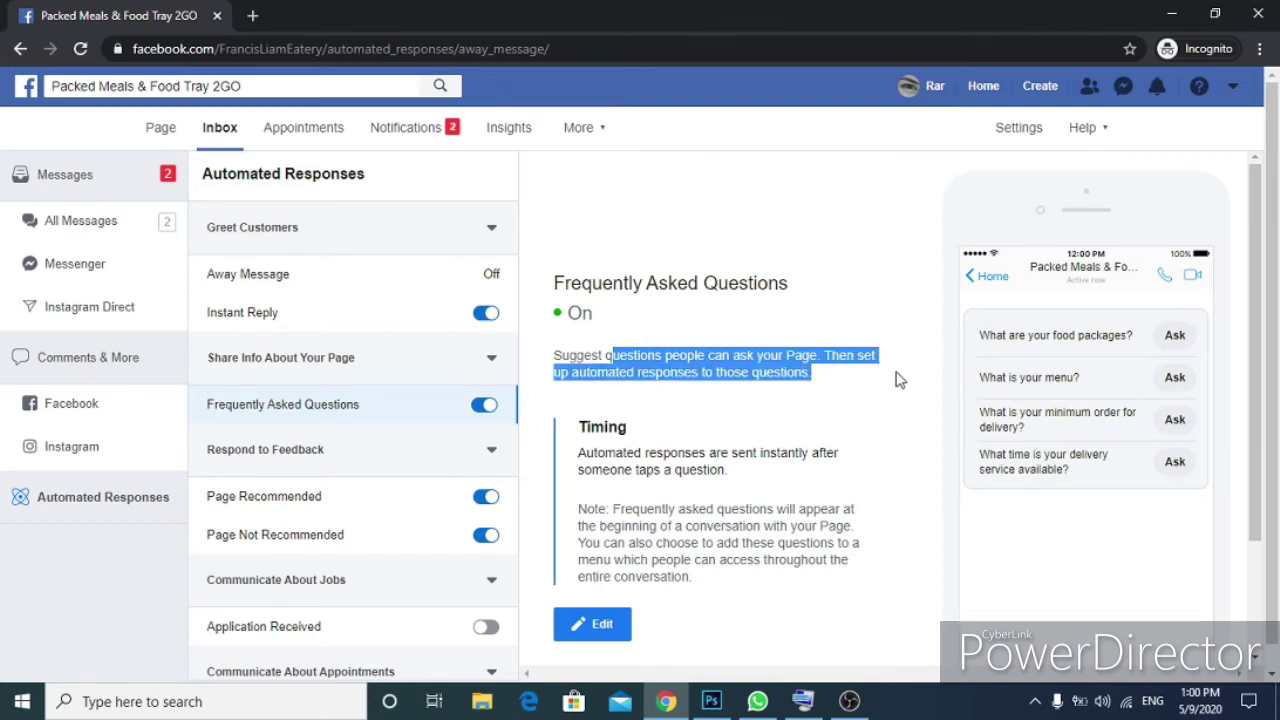
click(841, 397)
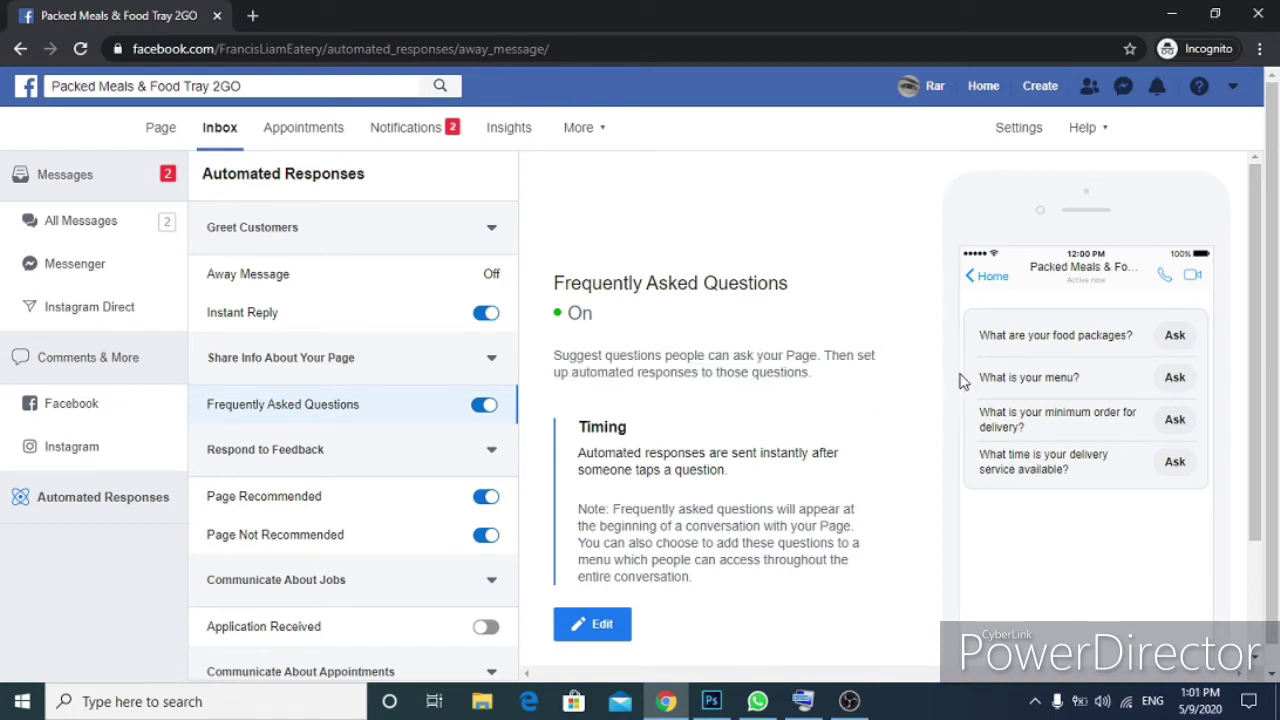
drag(978, 332, 1106, 563)
click(1042, 342)
scroll(725, 527, down, 1)
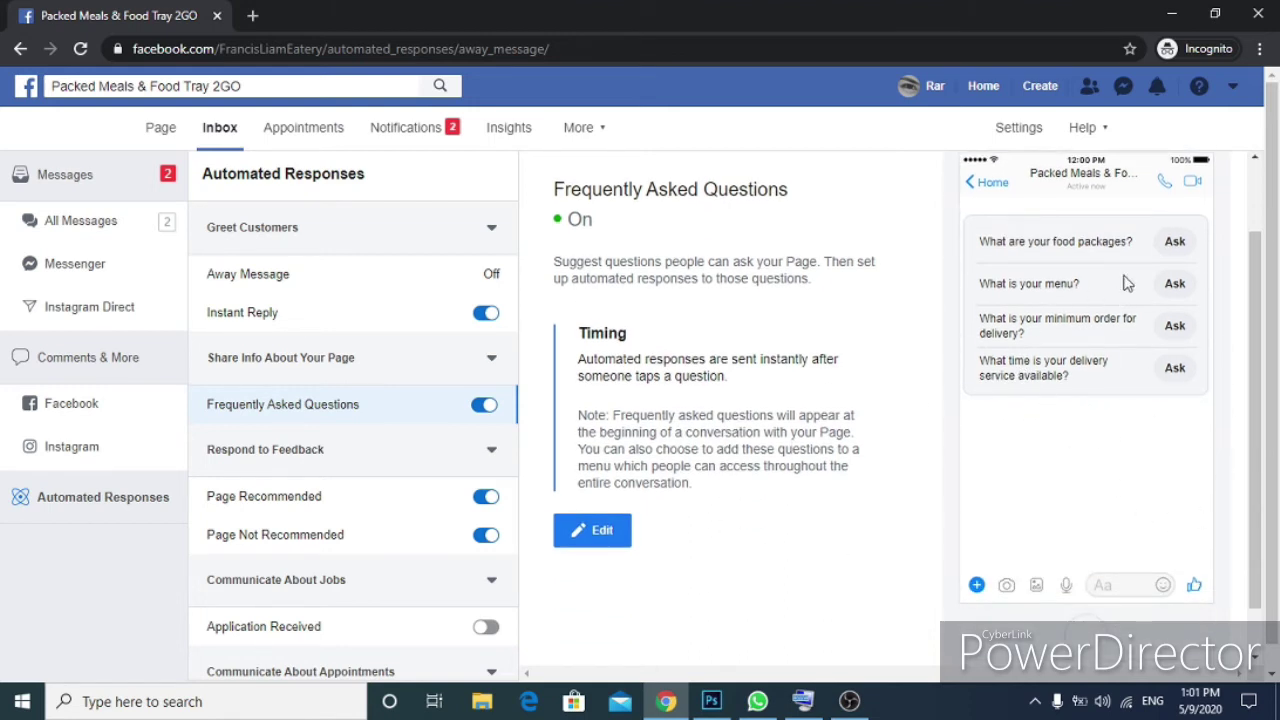
- Open the Frequently Asked Questions response for editing and highlight the text of Question #1
click(597, 535)
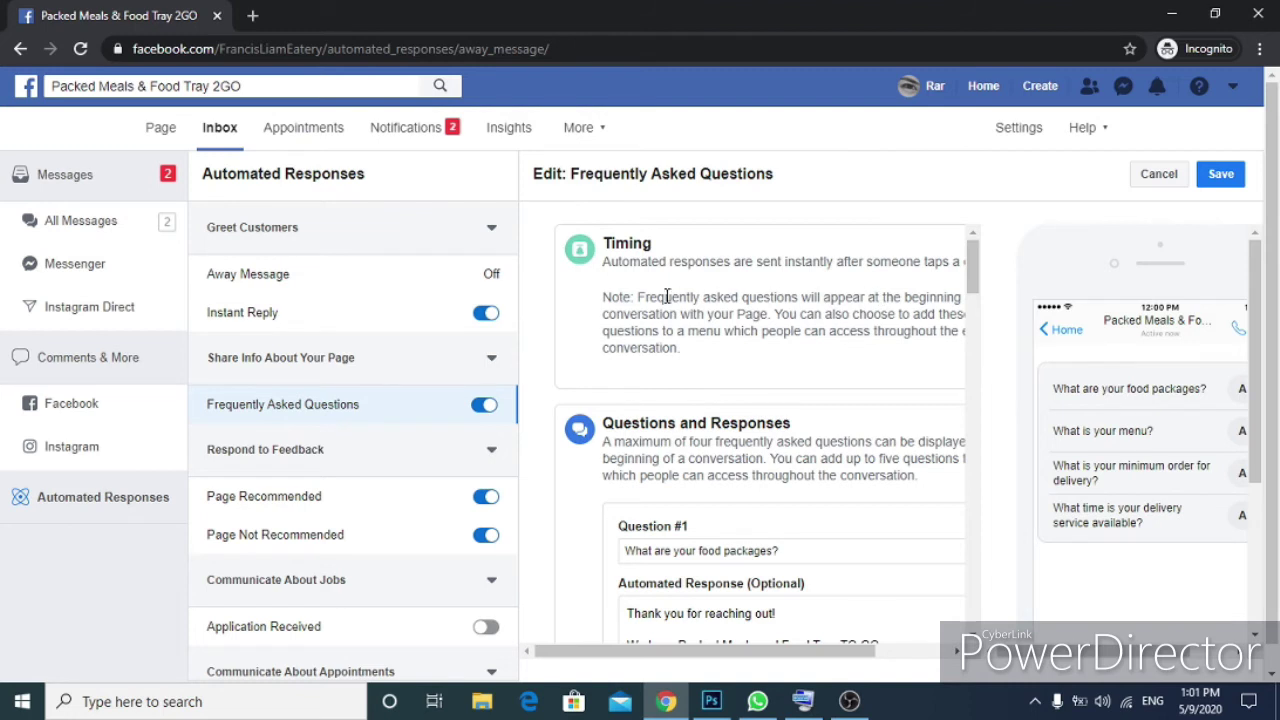
scroll(667, 297, down, 2)
click(798, 363)
drag(820, 361, 625, 357)
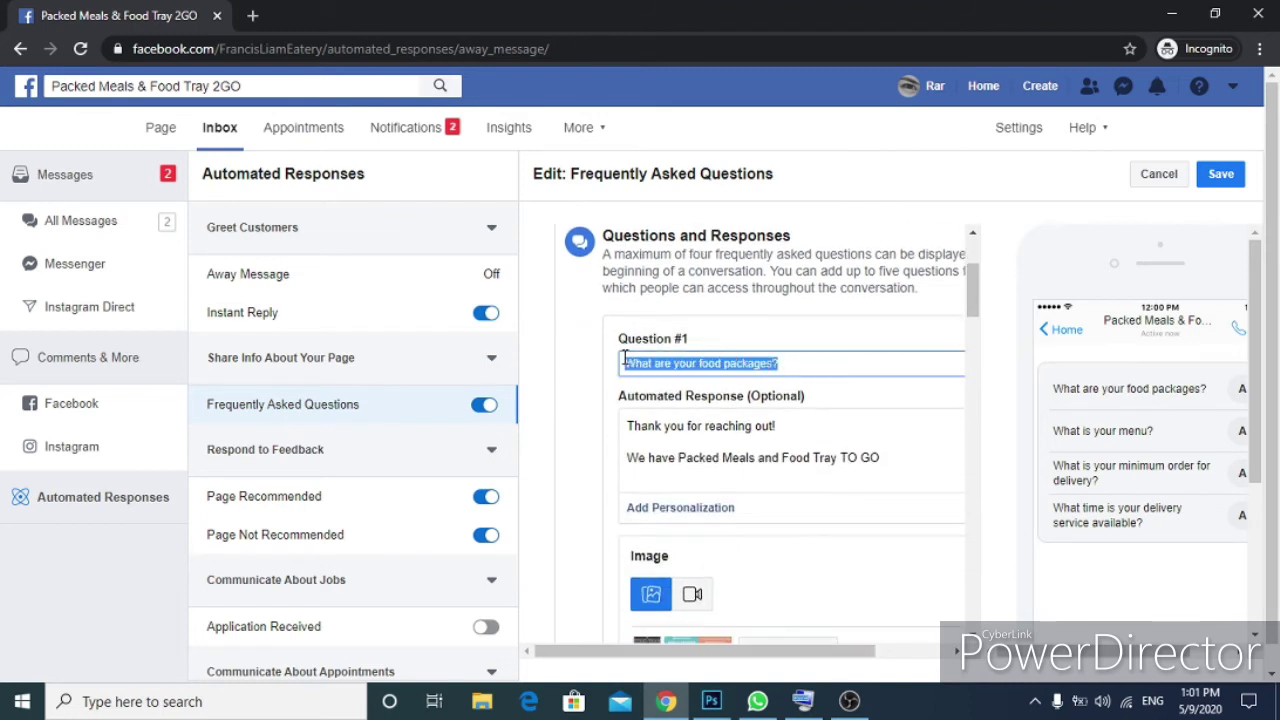
- Examine the automated response text for Question #1, highlighting its thank-you line and its food package line
click(787, 441)
drag(628, 428, 789, 428)
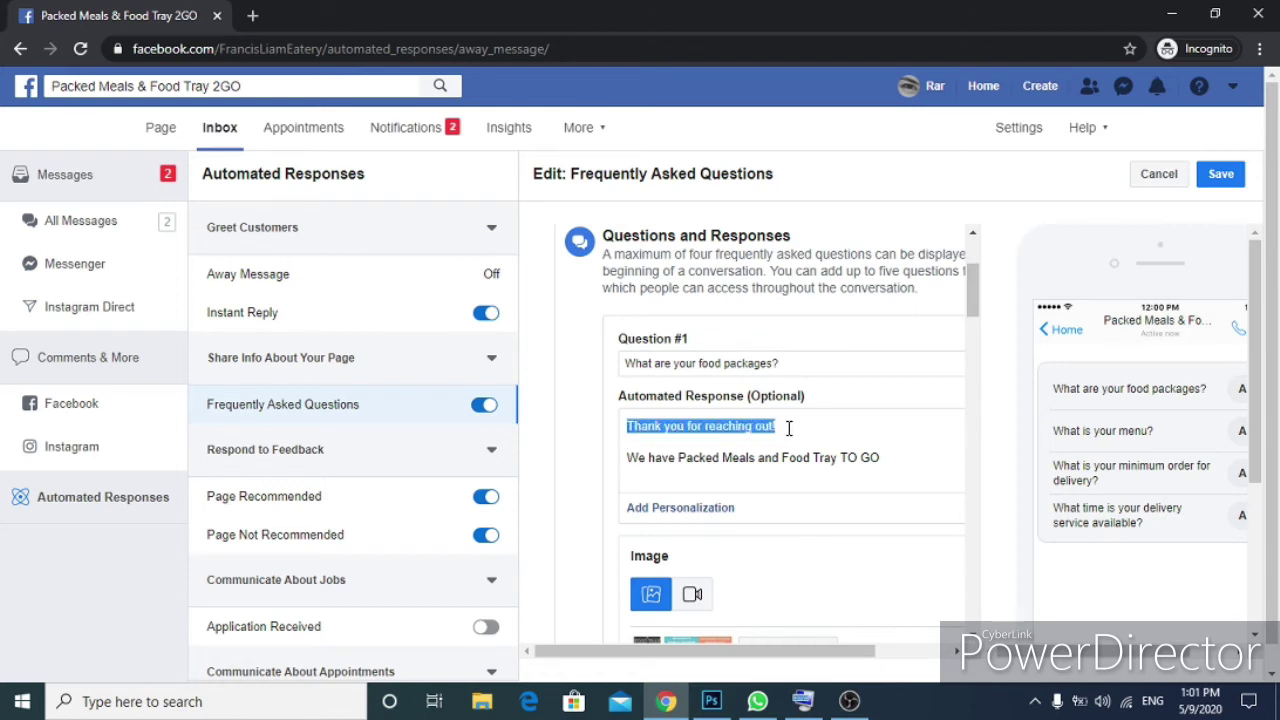
drag(892, 457, 622, 437)
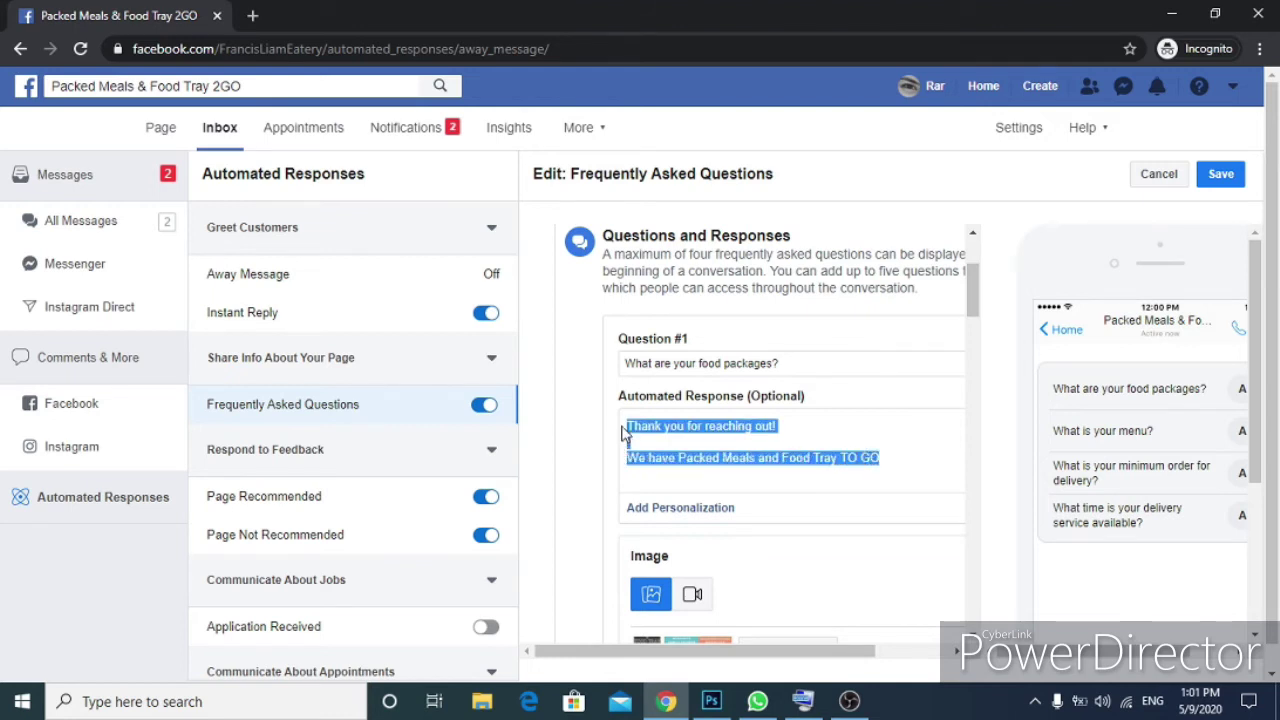
scroll(608, 420, down, 1)
drag(891, 377, 628, 333)
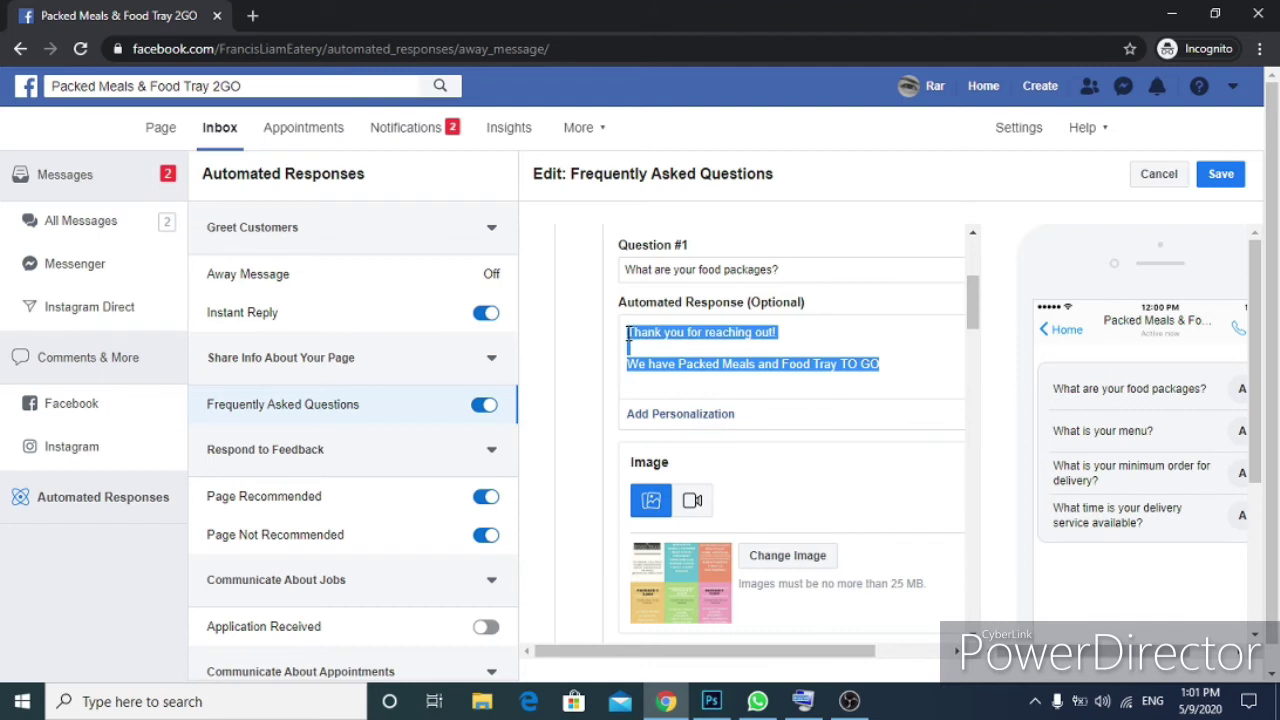
click(723, 371)
drag(884, 371, 630, 360)
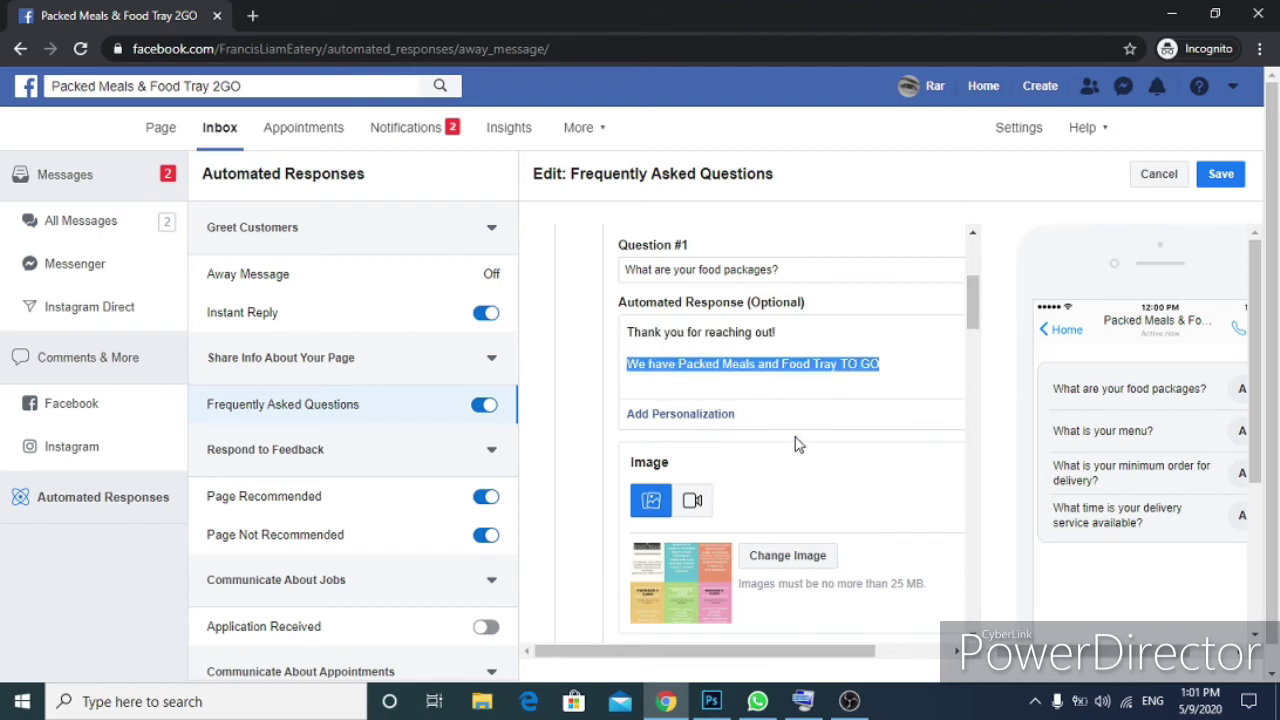
click(852, 379)
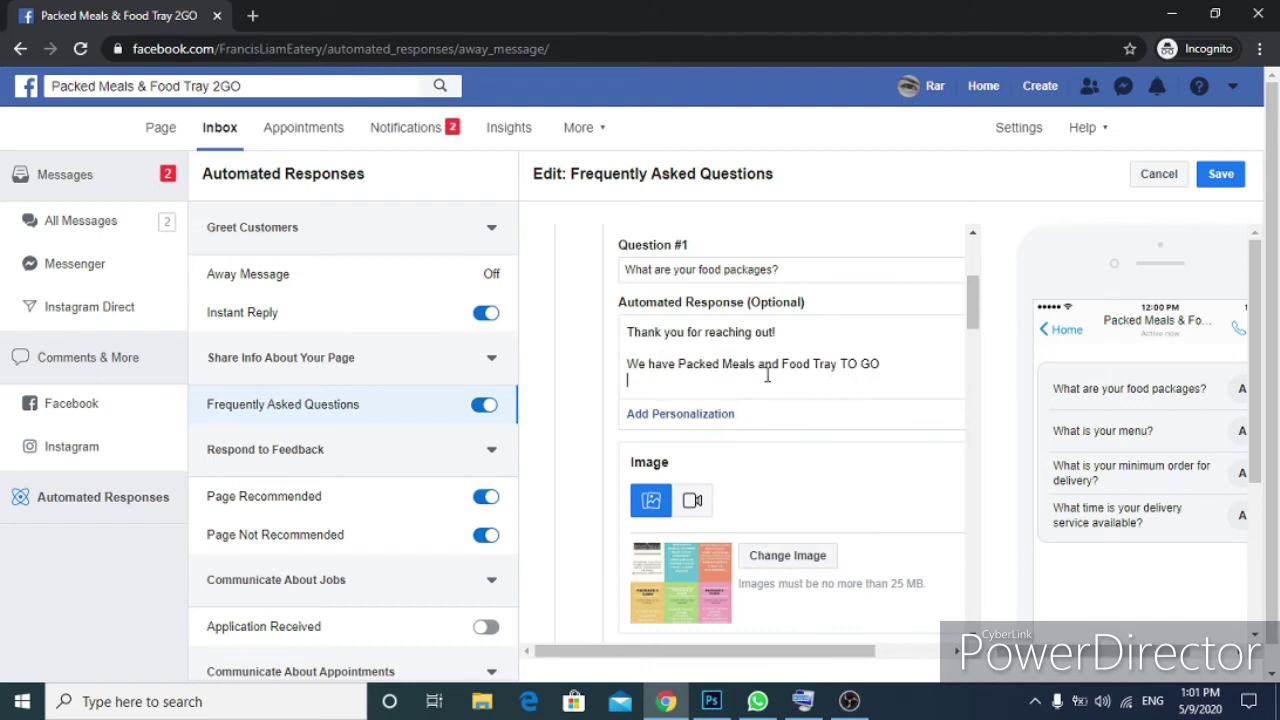
- Insert the page's email address as personalization after the food package line in Question #1's automated response, and remove it again
click(716, 423)
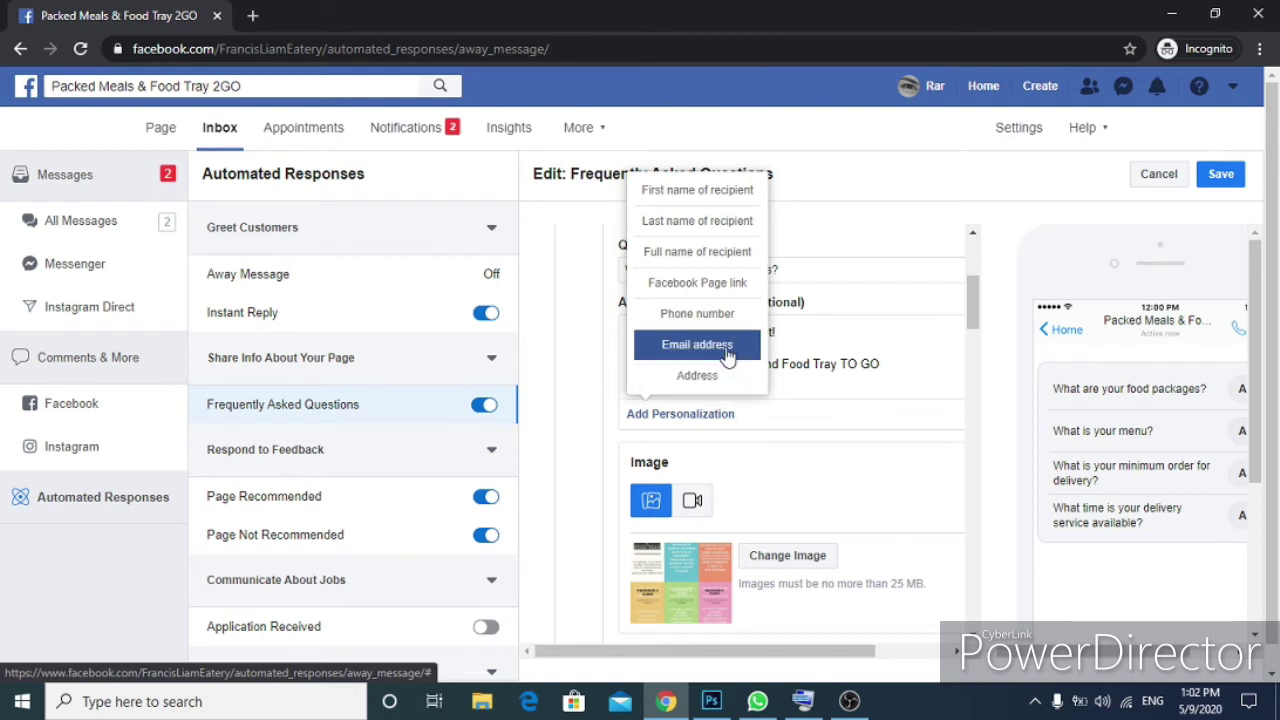
click(869, 363)
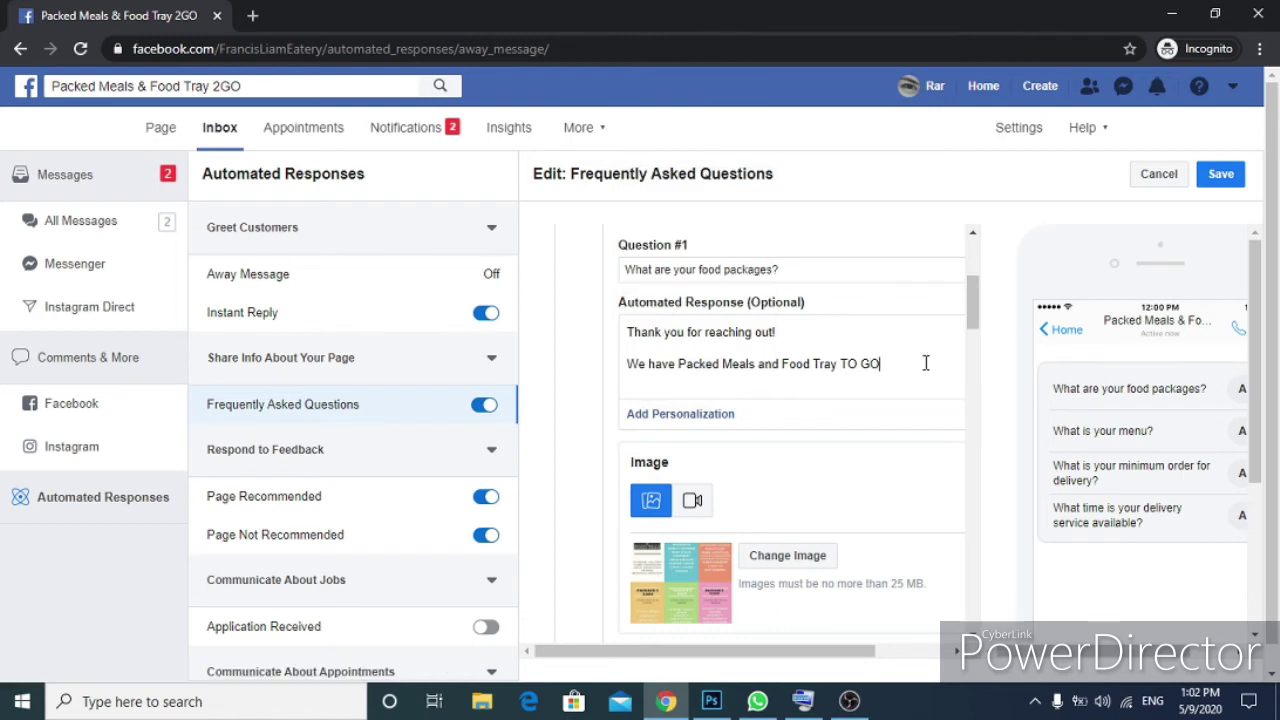
click(661, 416)
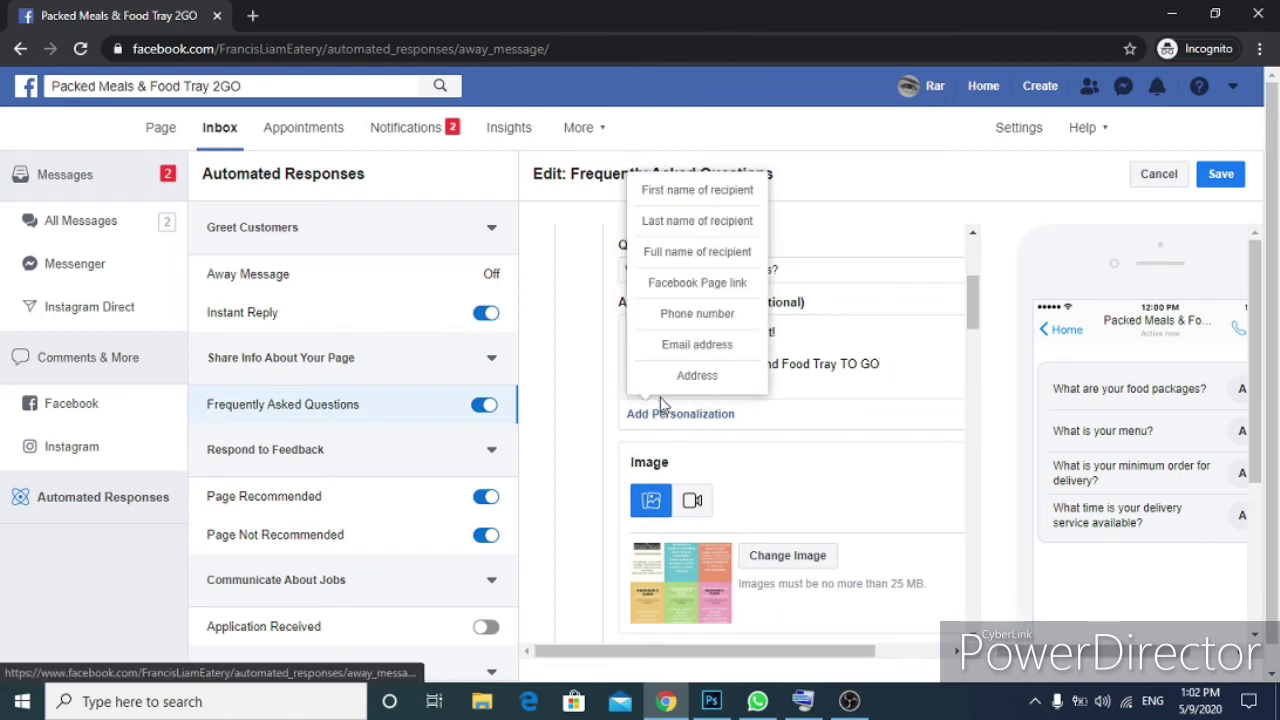
click(709, 344)
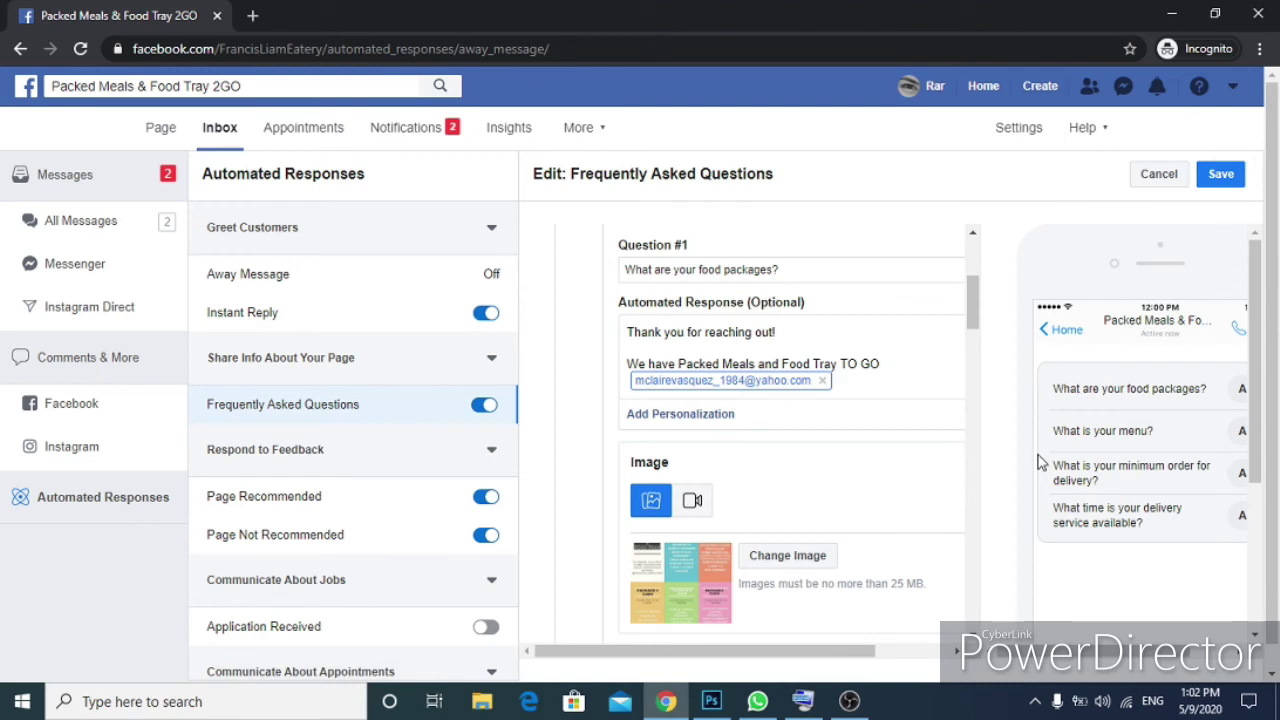
click(823, 382)
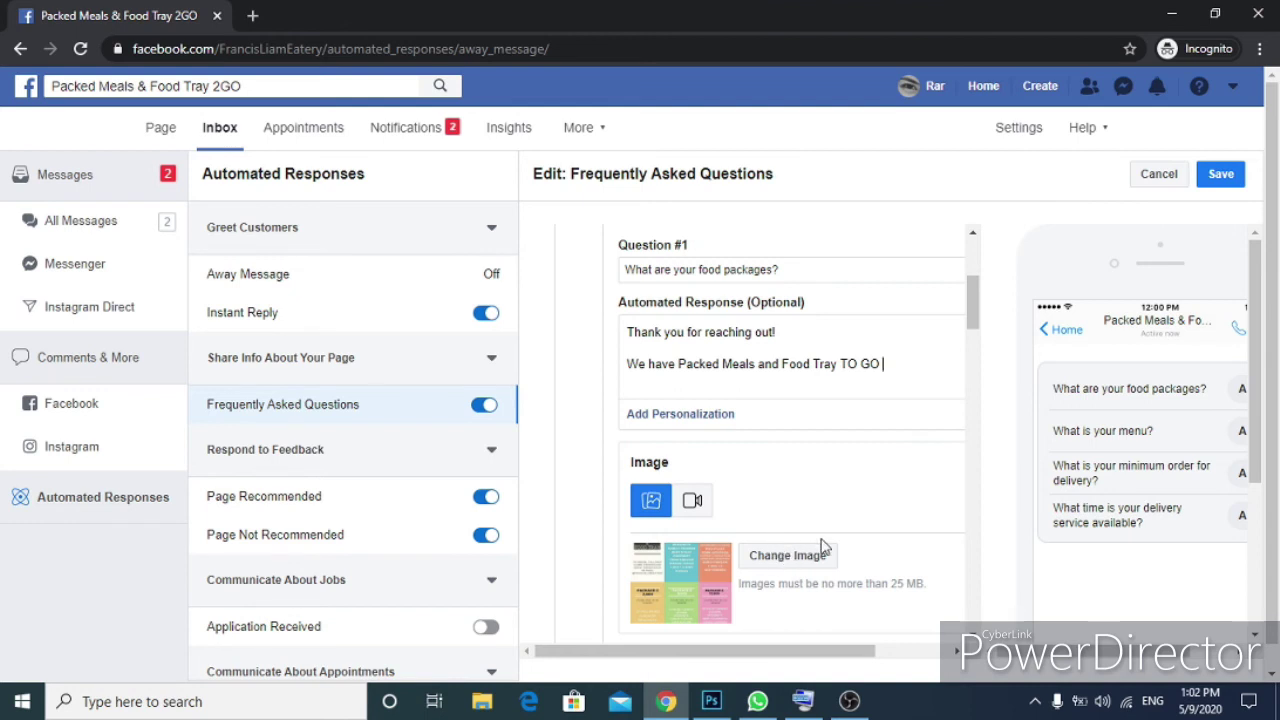
- Examine the attached image of Question #1 and the questions, automated responses and attachments of Questions #2 to #5
scroll(806, 440, down, 1)
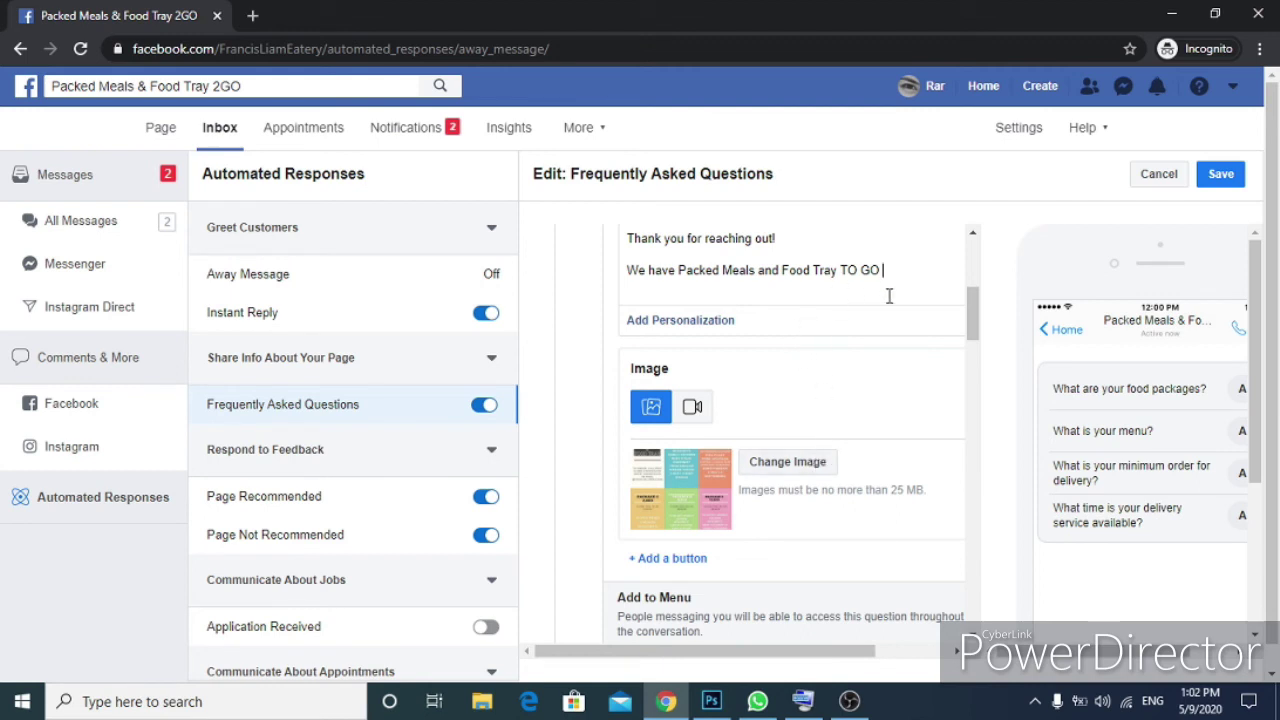
scroll(822, 428, down, 3)
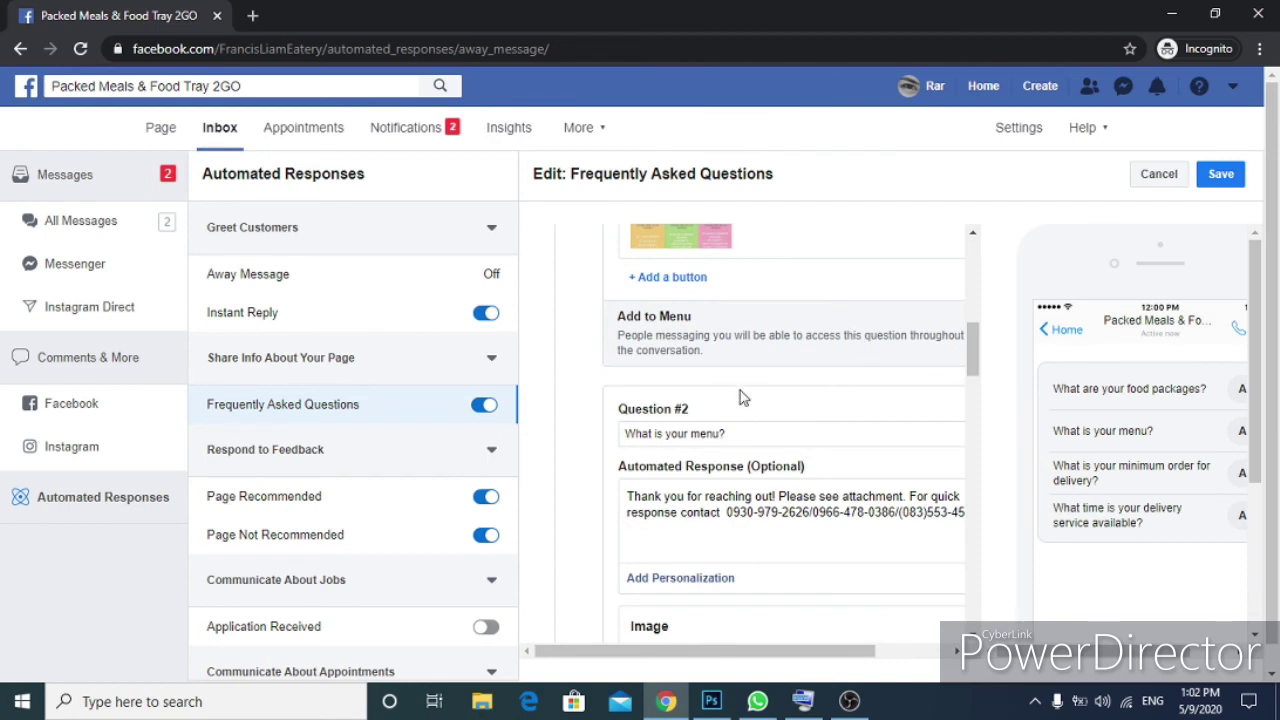
scroll(789, 300, down, 1)
scroll(810, 325, down, 3)
scroll(810, 330, down, 2)
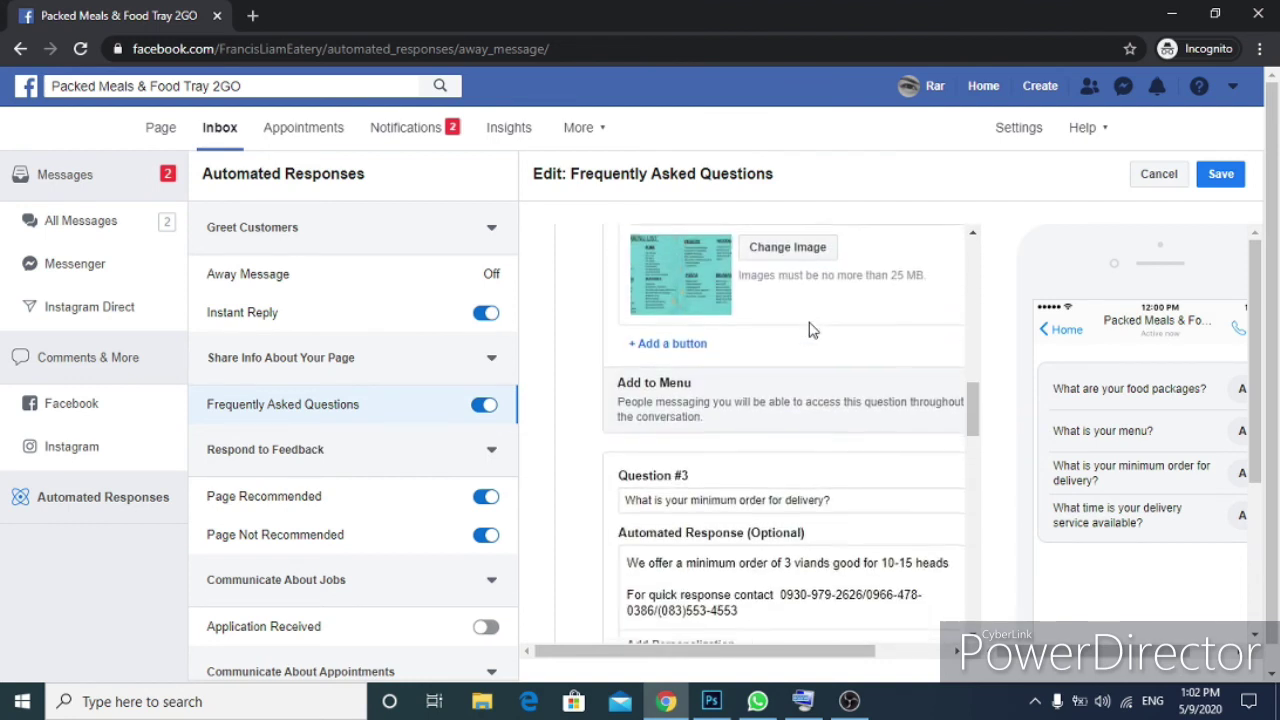
scroll(812, 331, down, 1)
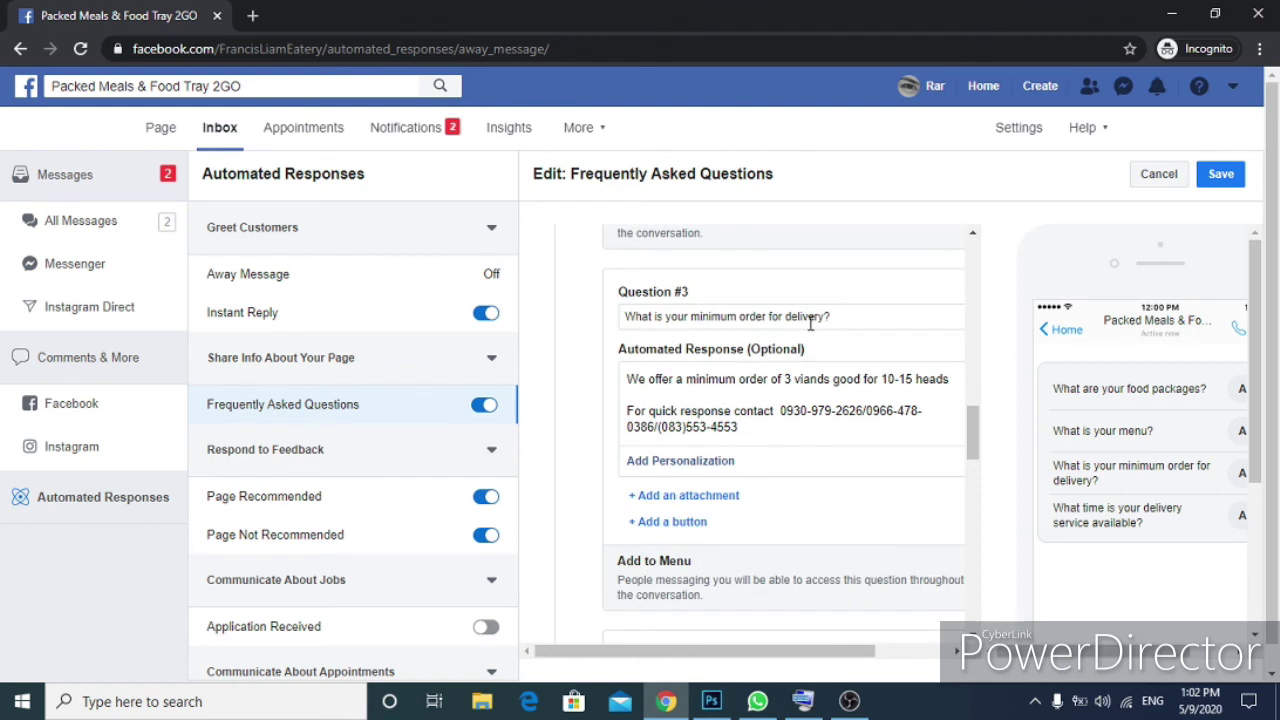
scroll(805, 305, down, 4)
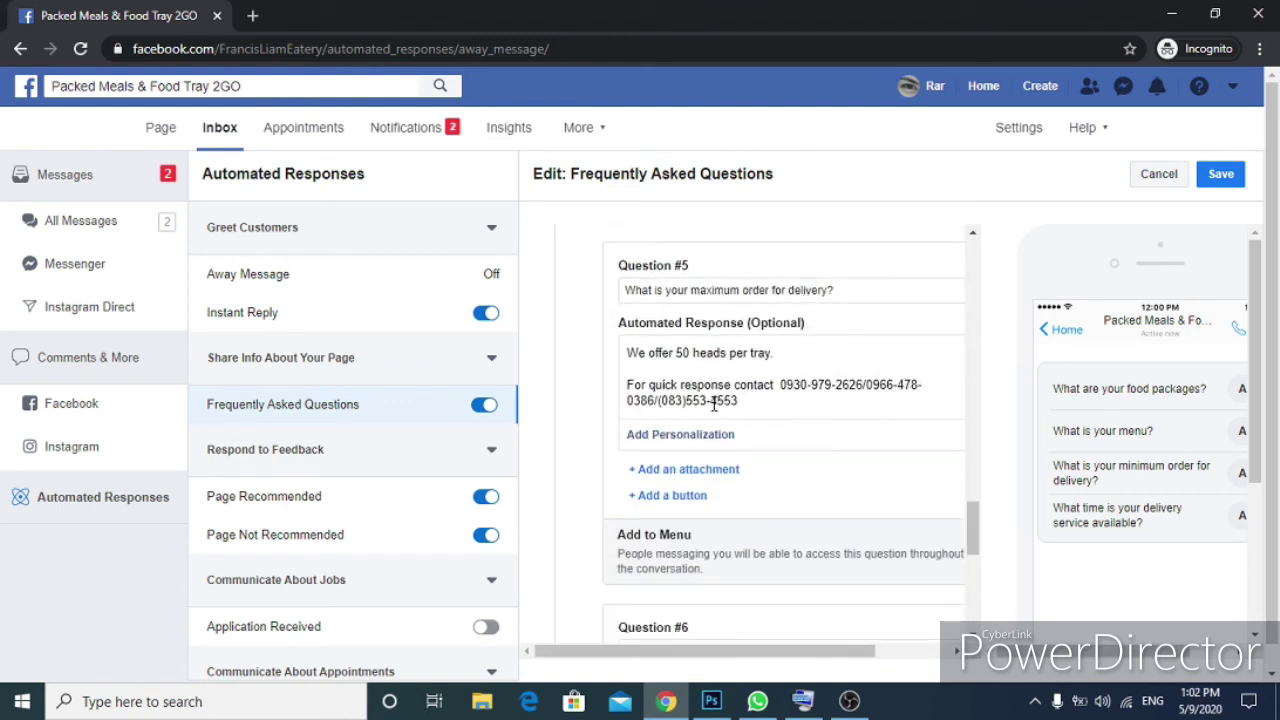
- Add a blank button to Question #5's automated response and try to save the Frequently Asked Questions
click(677, 495)
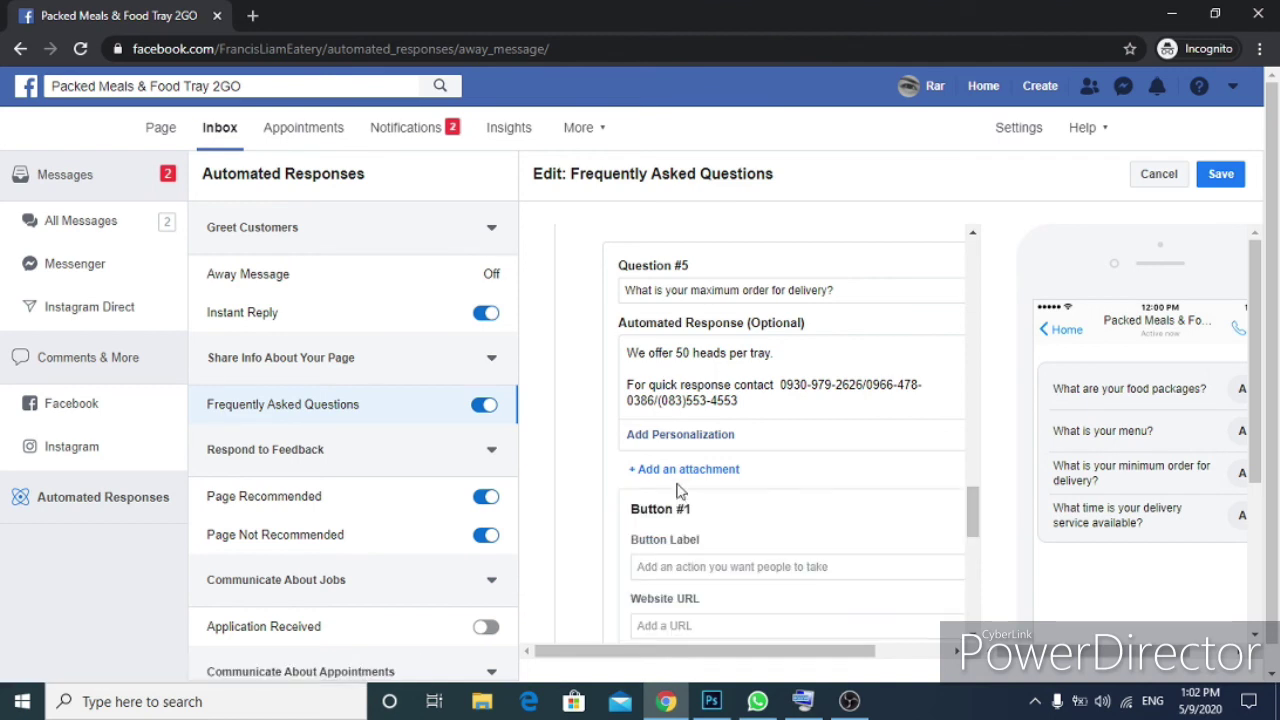
scroll(820, 480, down, 2)
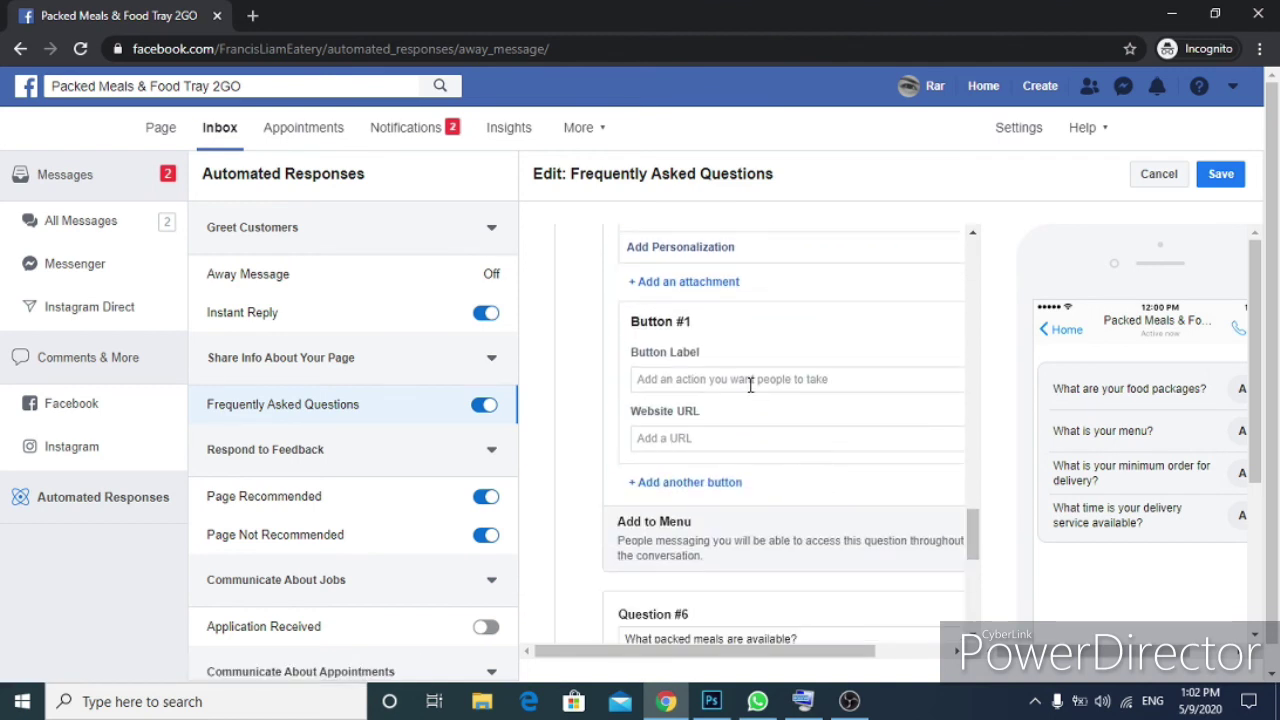
scroll(733, 425, down, 6)
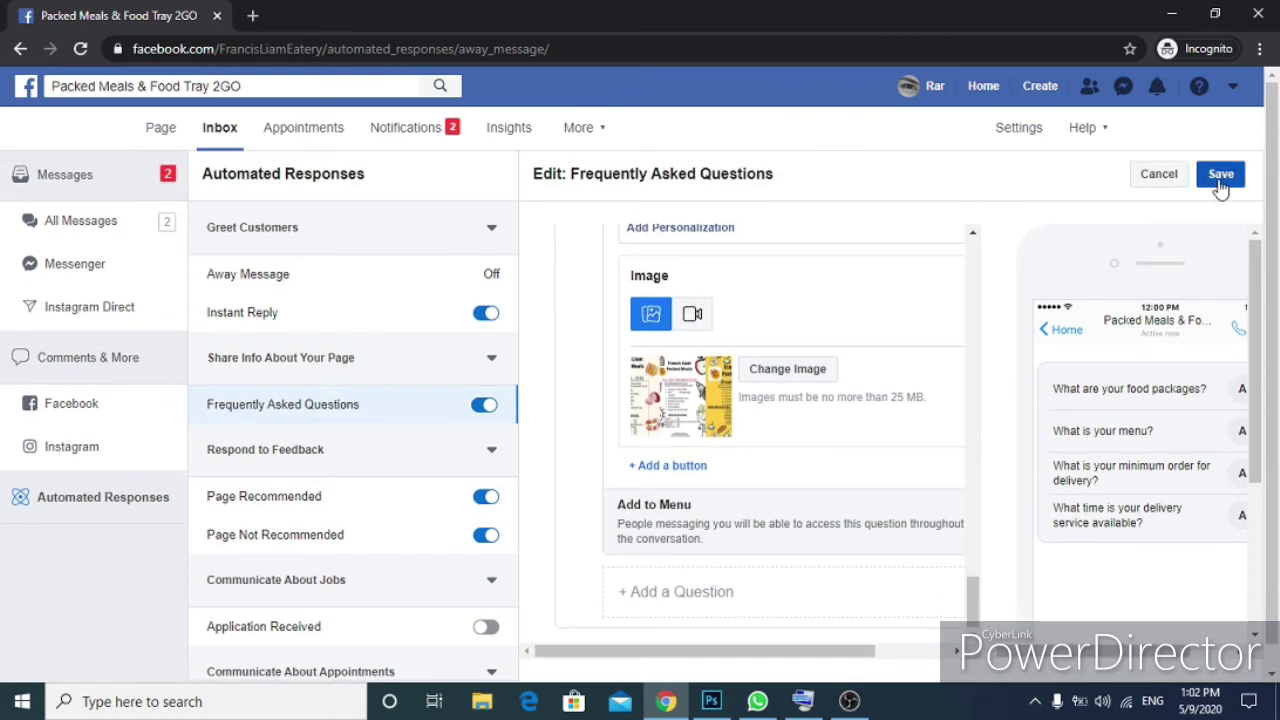
click(1220, 188)
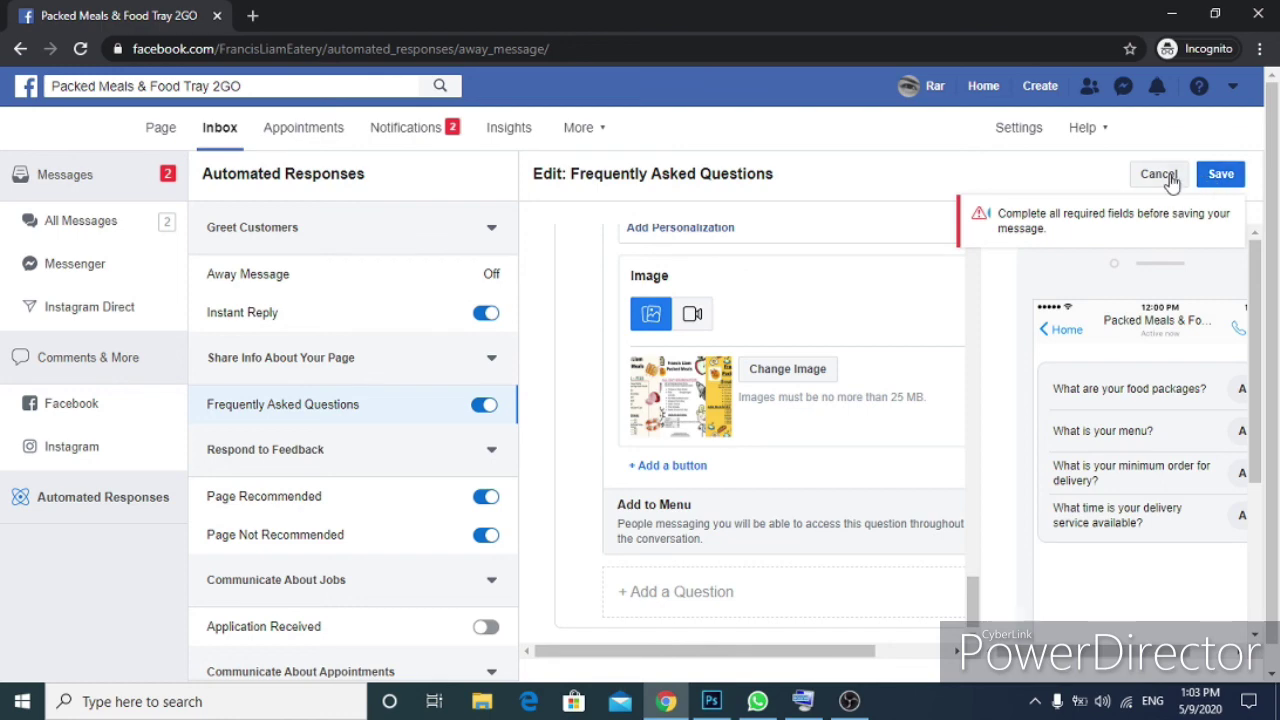
- Go back up to Question #4 and minimize the browser window
scroll(895, 222, up, 10)
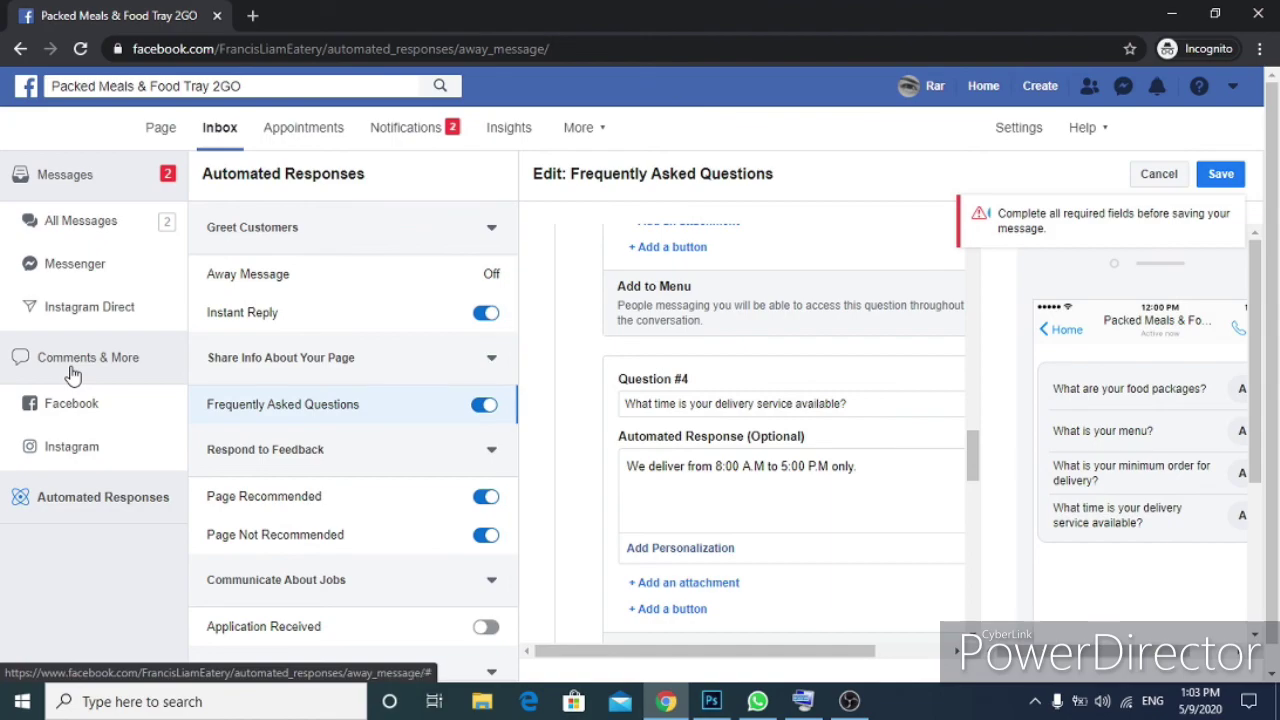
click(1175, 10)
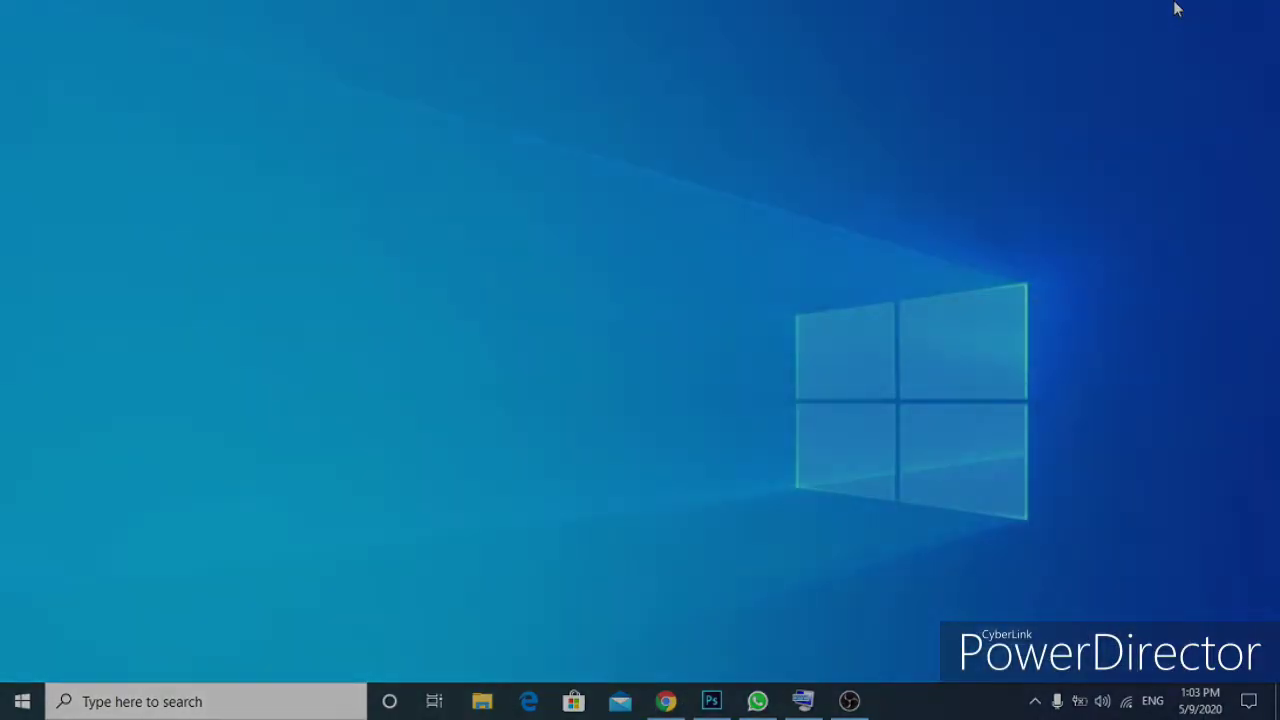